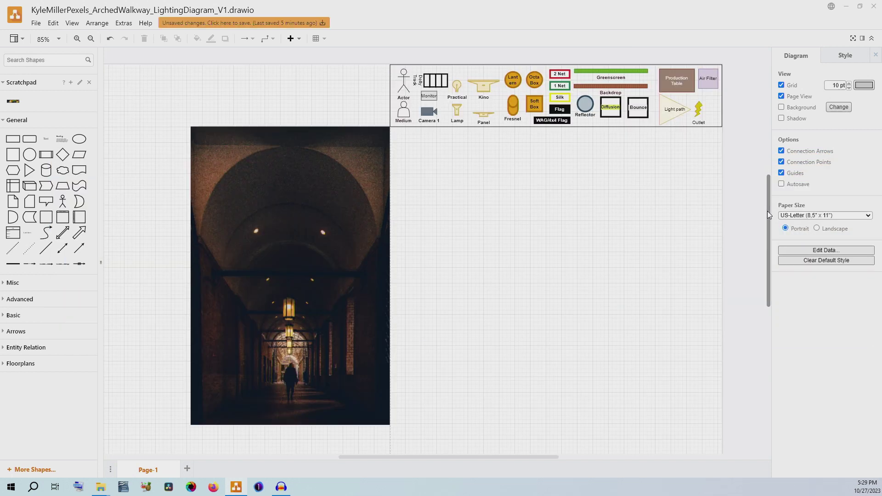
Paste a red ellipse beside the photo, remove its fill, and copy it onto the walkway floor
key("ctrl+v")
left_click_drag(433, 254, 444, 216)
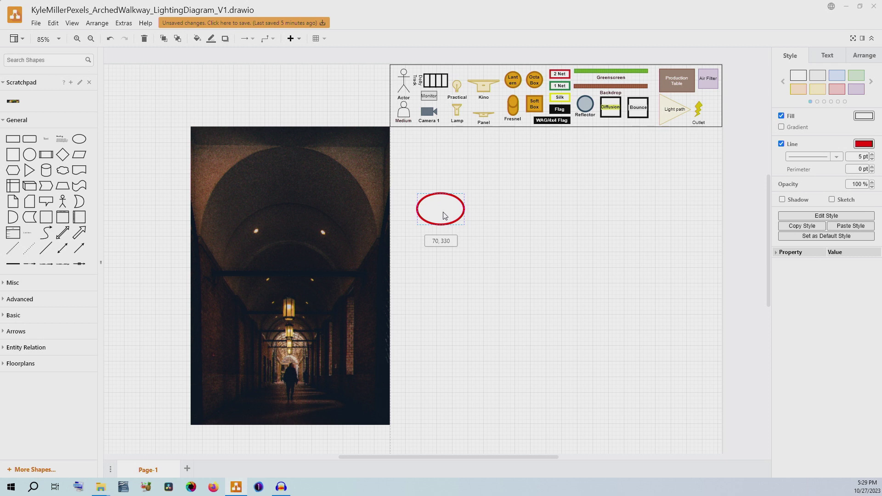
left_click_drag(444, 215, 349, 392)
left_click(781, 116)
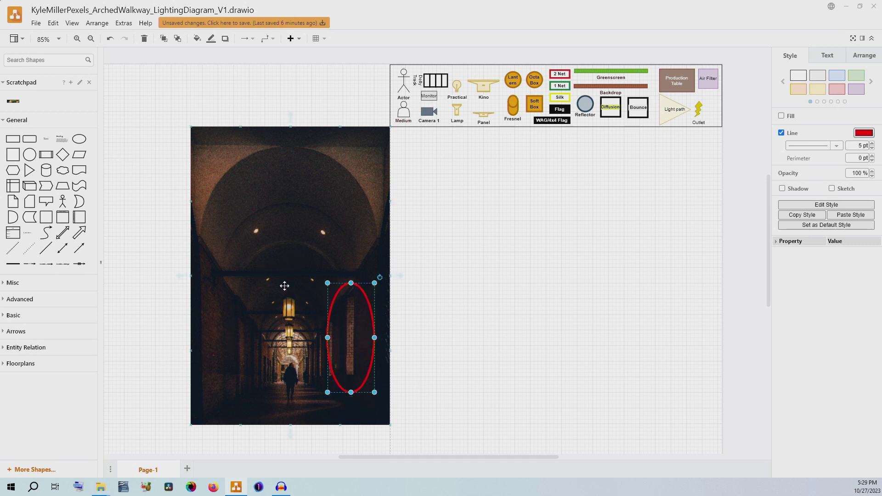
key("ctrl+d")
left_click_drag(345, 310, 199, 406)
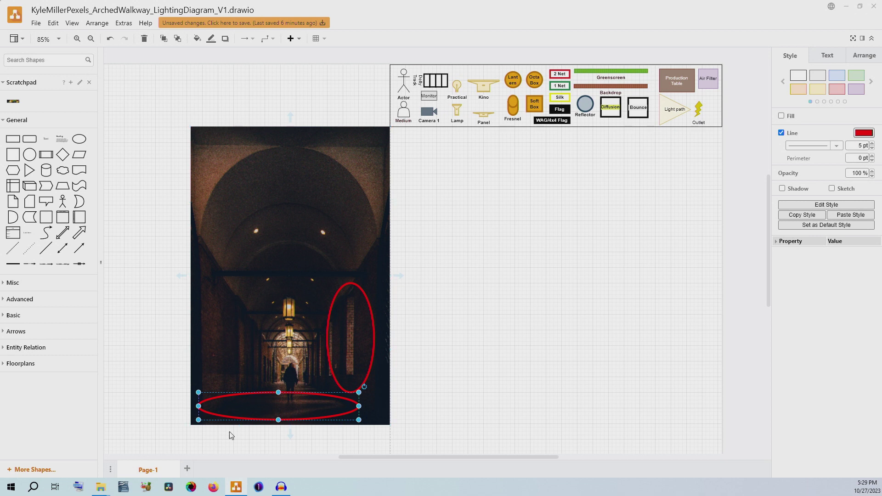
Narrow the right-wall ellipse and finish placing the ellipses over both walls
left_click(328, 338)
left_click_drag(328, 338, 335, 316)
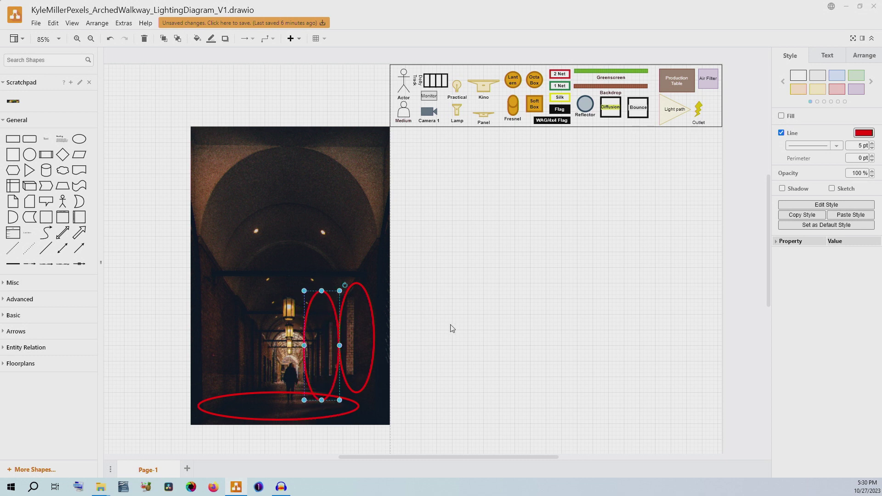
left_click(449, 327)
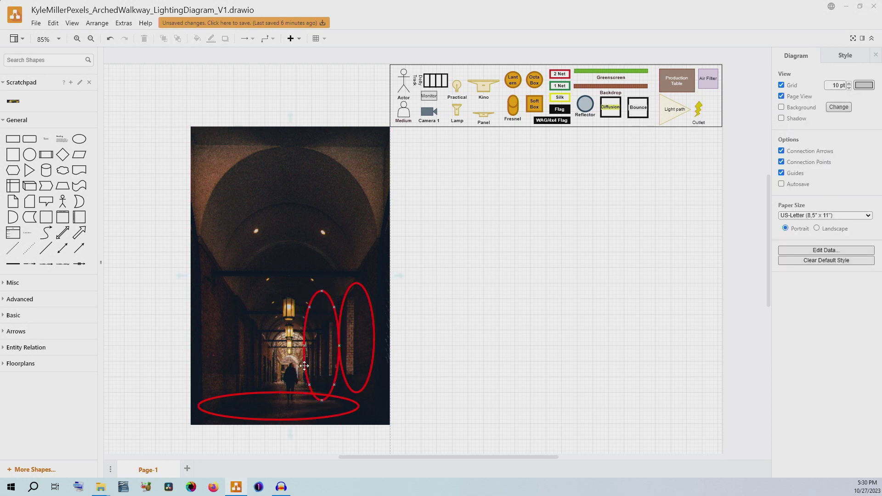
left_click(289, 349)
left_click(119, 216)
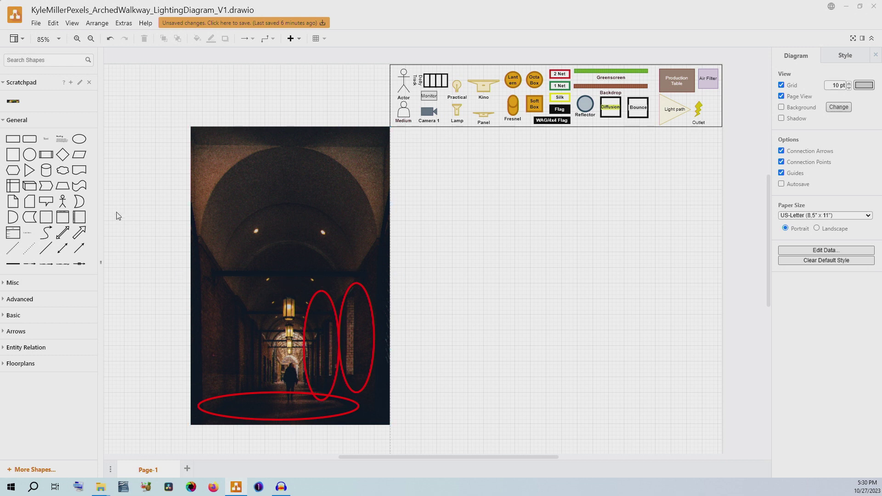
Circle the lantern with a red ellipse and the ceiling lights with a flattened copy
left_click(79, 139)
left_click_drag(431, 251, 288, 357)
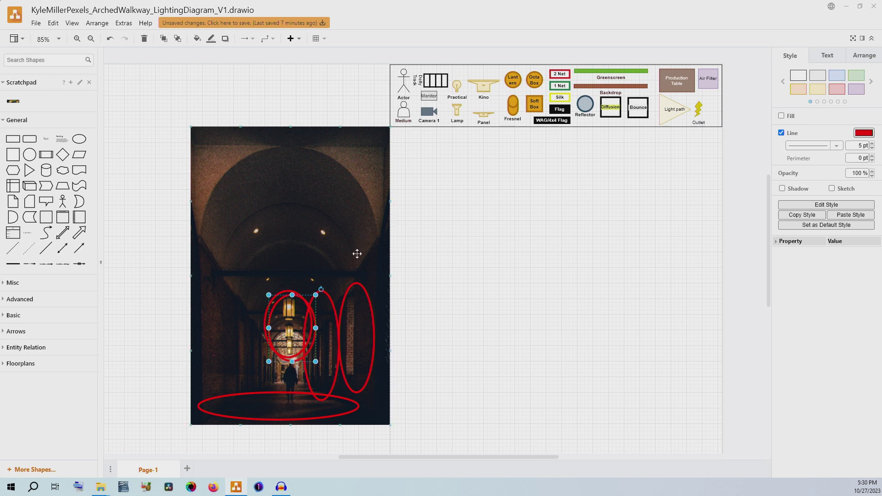
left_click_drag(302, 294, 336, 209)
left_click_drag(321, 271, 322, 240)
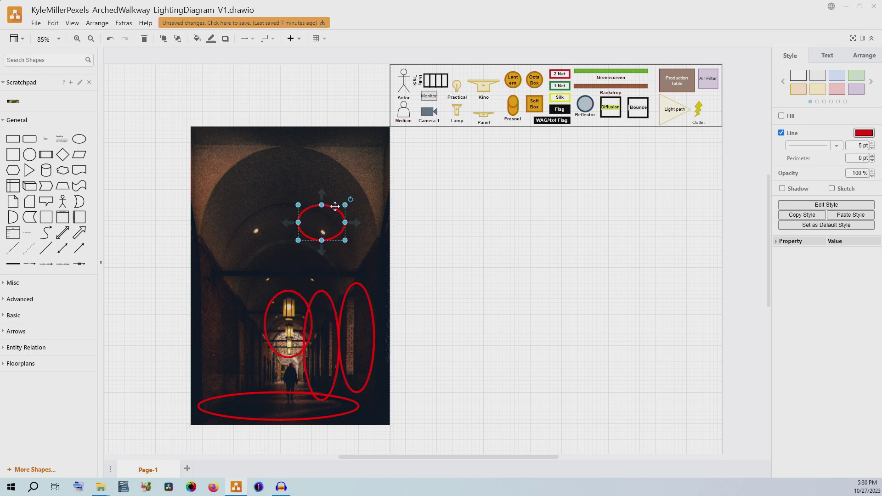
left_click_drag(335, 206, 226, 234)
left_click(452, 297)
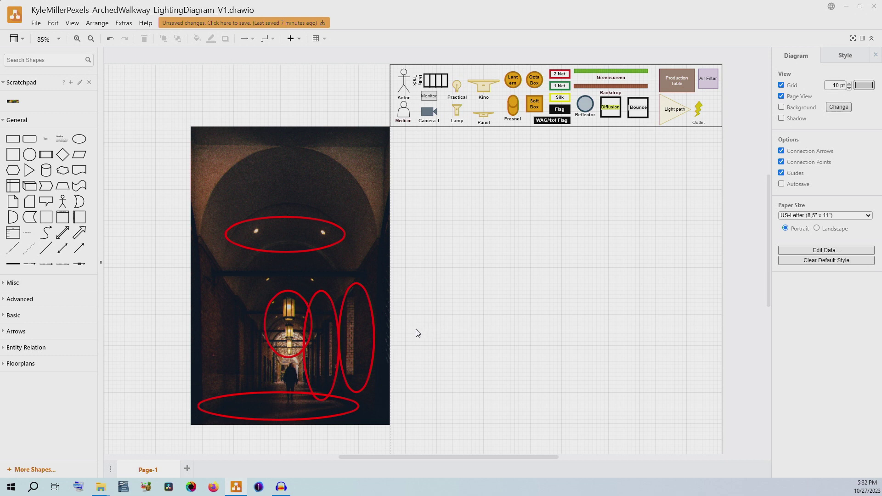
Drag a red ellipse onto the archway beam and stretch it to the photo's right edge
left_click(178, 272)
left_click_drag(79, 139, 199, 278)
left_click_drag(299, 275, 398, 283)
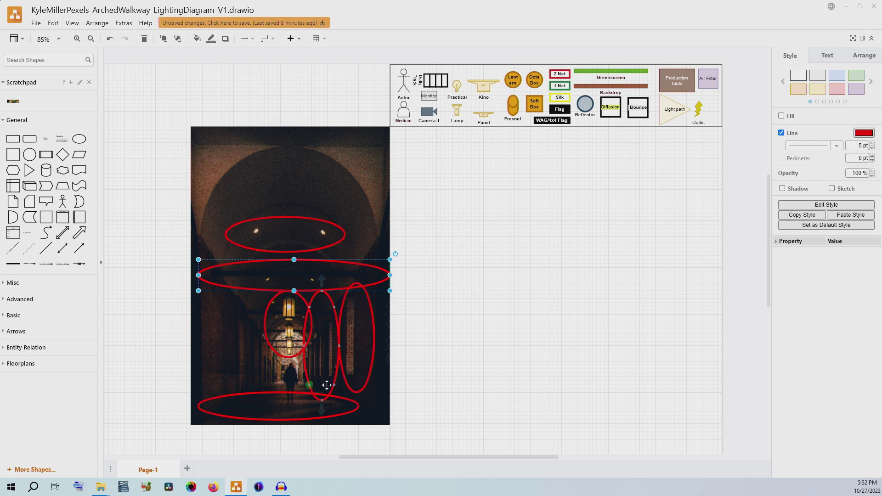
left_click_drag(421, 459, 448, 460)
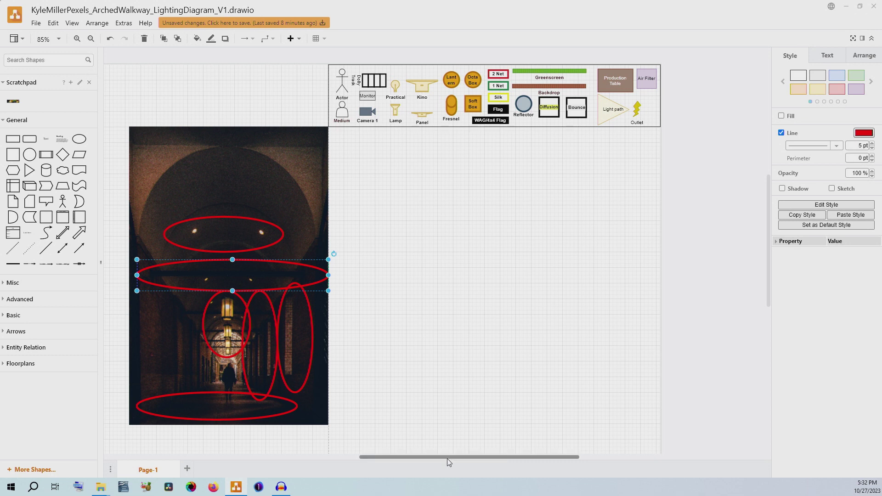
left_click_drag(447, 459, 445, 457)
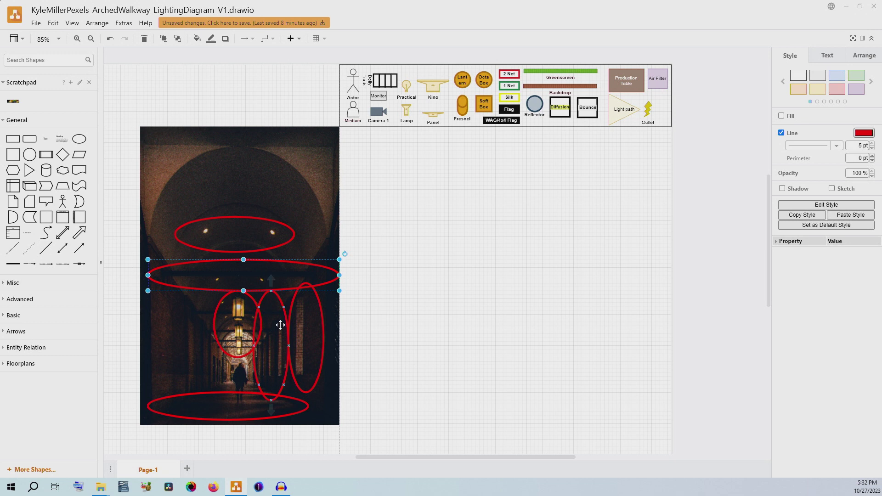
key("Escape")
Place a tall solid floorplan wall and a dashed column of five short walls beside the photo
left_click(20, 364)
left_click(29, 237)
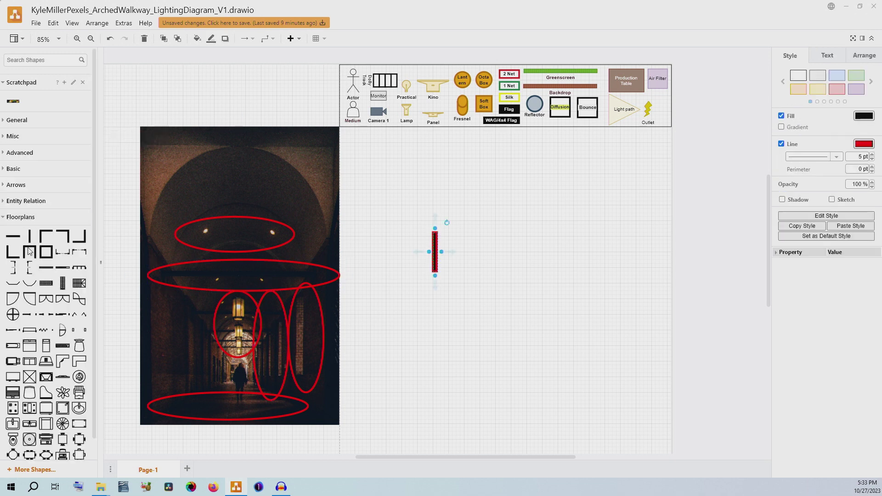
left_click_drag(435, 271, 435, 395)
left_click_drag(29, 237, 511, 417)
left_click(435, 377)
left_click_drag(435, 394, 435, 434)
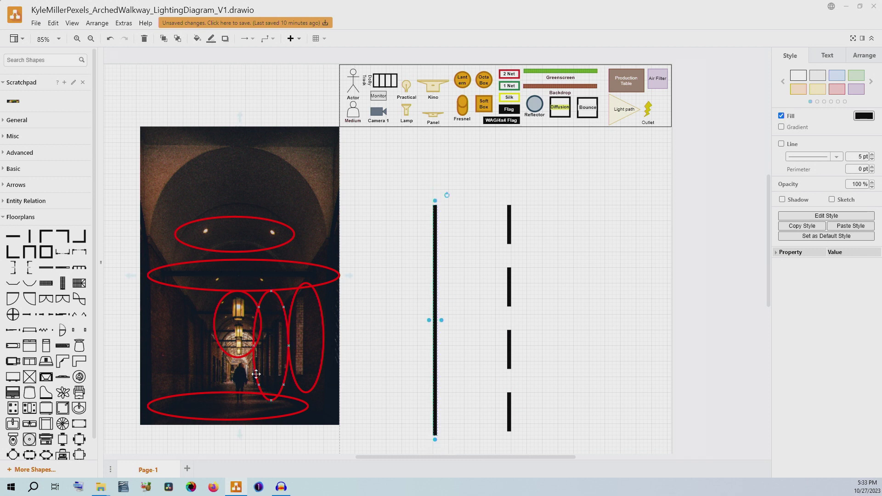
left_click_drag(435, 198, 435, 154)
mouse_move(509, 224)
left_mouse_down()
mouse_move(509, 166)
mouse_move(509, 229)
left_mouse_up()
left_click(436, 159)
left_click_drag(436, 159, 435, 147)
key("Escape")
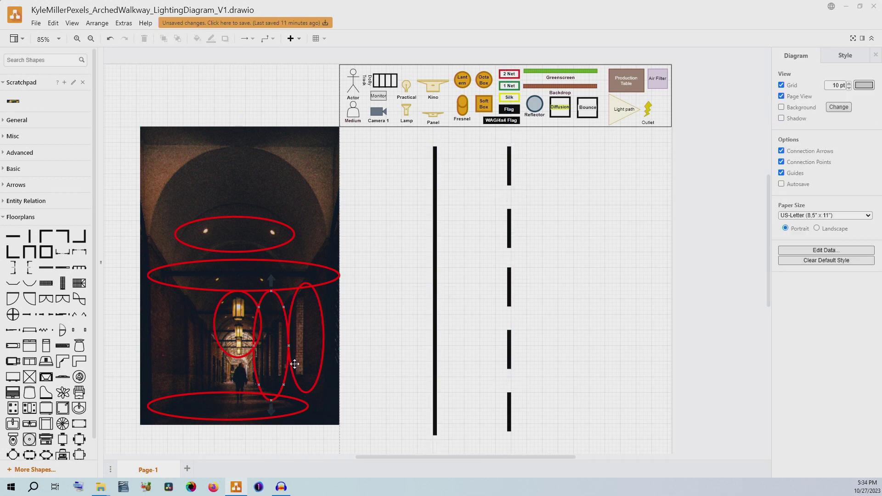
Place the legend's Actor figure between the solid and dashed walls
scroll(746, 188, "down", 1)
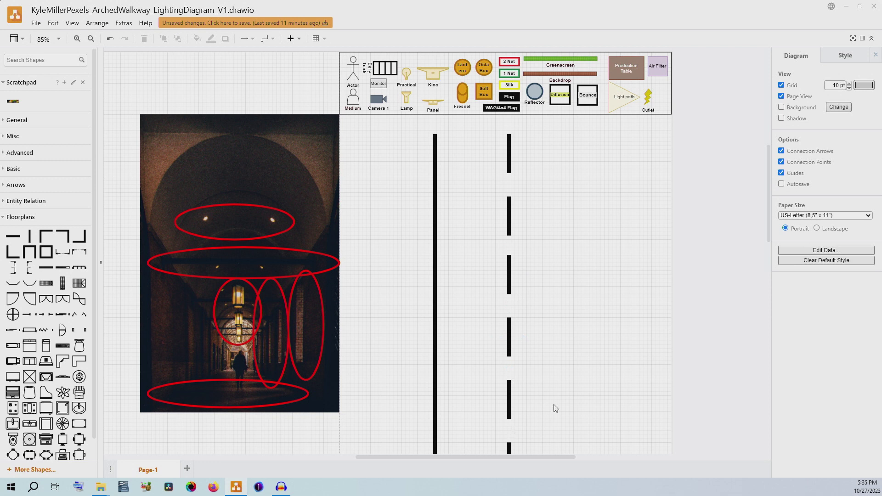
left_click(356, 73)
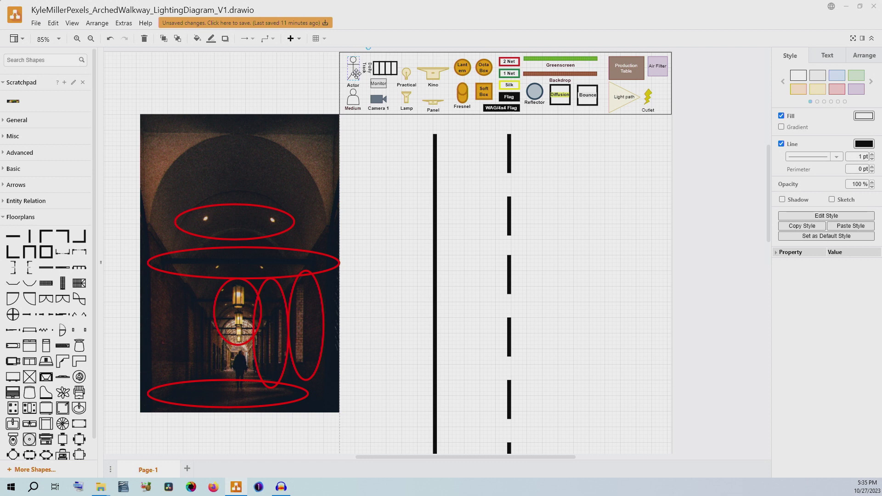
left_click_drag(356, 72, 474, 307)
left_click(554, 330)
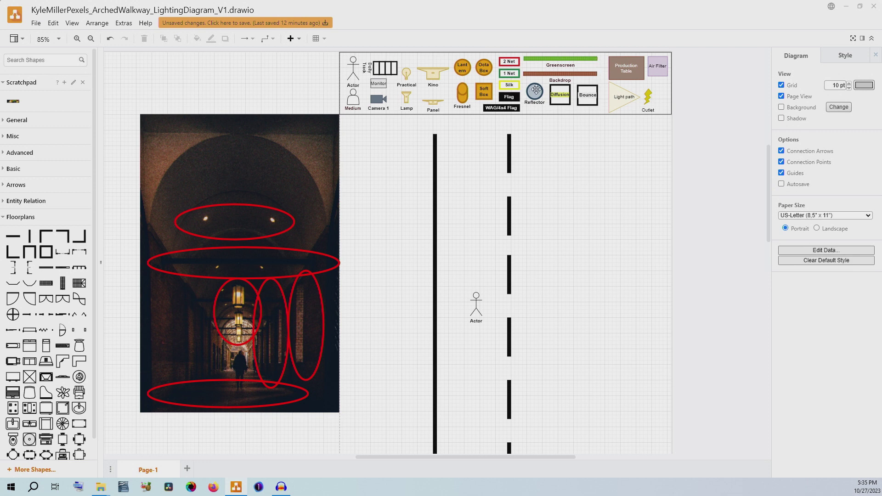
Copy a Lamp from the legend beside the dashed wall and rotate it 90 degrees
left_click(463, 94)
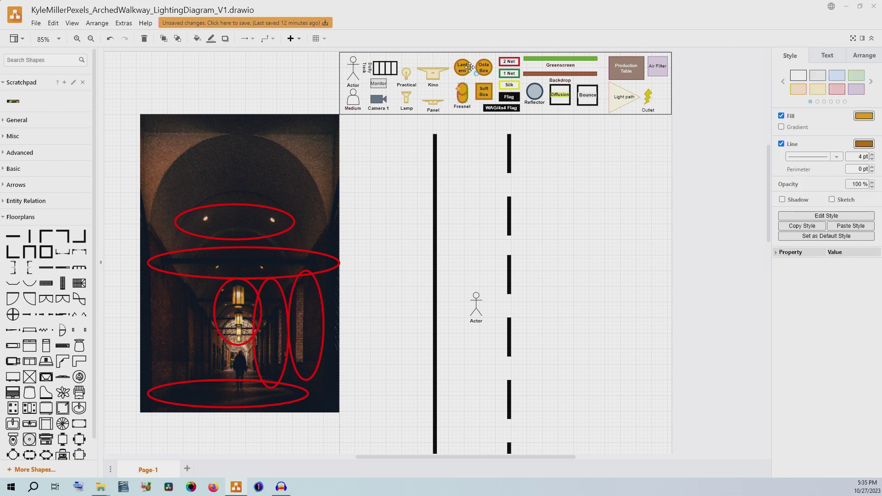
left_click(408, 100)
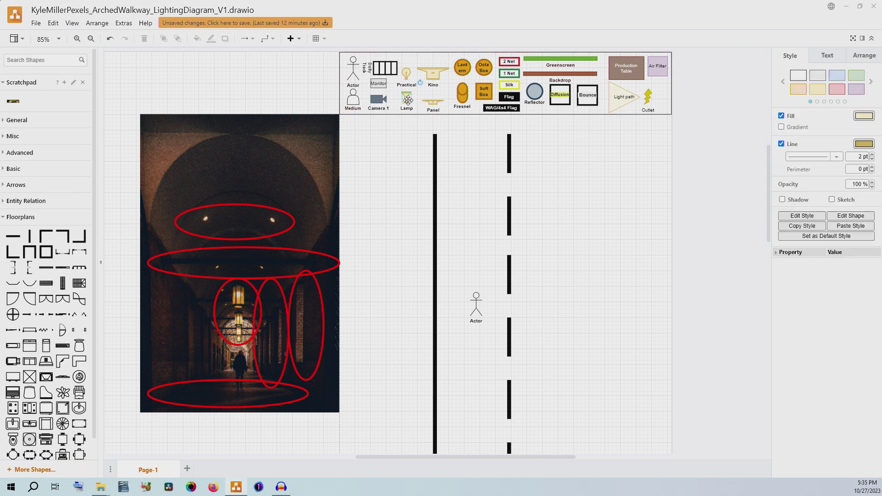
left_click_drag(407, 100, 555, 186)
key("ctrl+r")
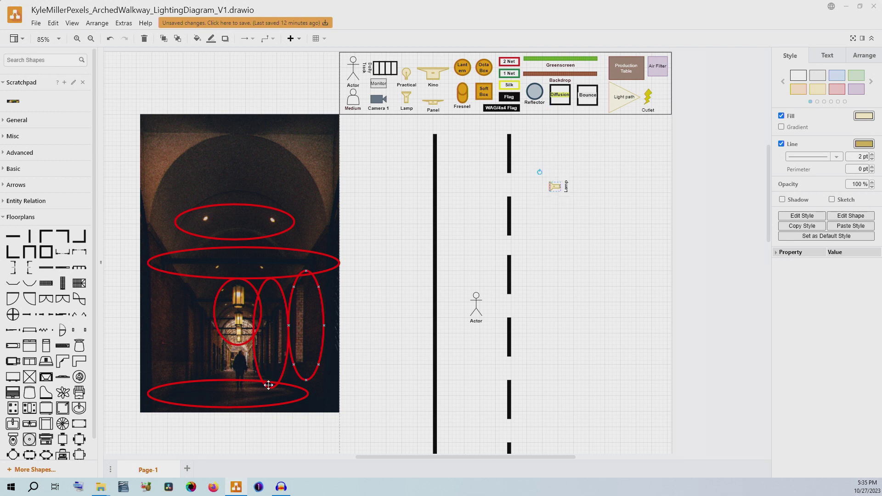
left_click(244, 389)
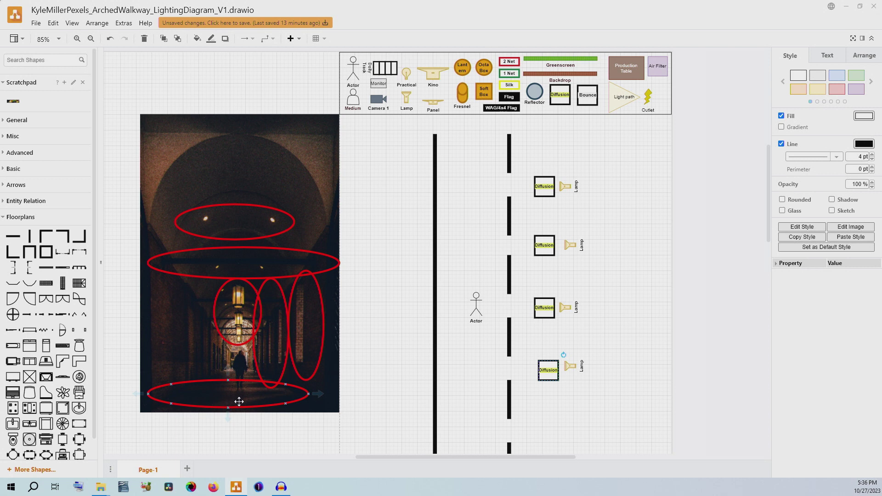
left_click(346, 386)
Copy the Diffusion-and-Lamp pair down the column and line up the third and fourth Lamps
left_click_drag(529, 343, 616, 391)
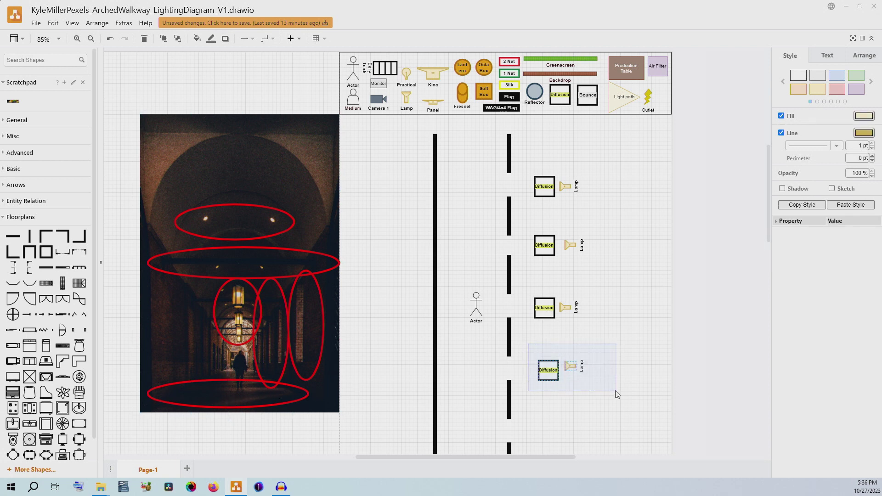
left_click_drag(547, 375, 574, 433)
left_click(601, 404)
left_click_drag(577, 368, 580, 372)
left_click_drag(567, 307, 571, 308)
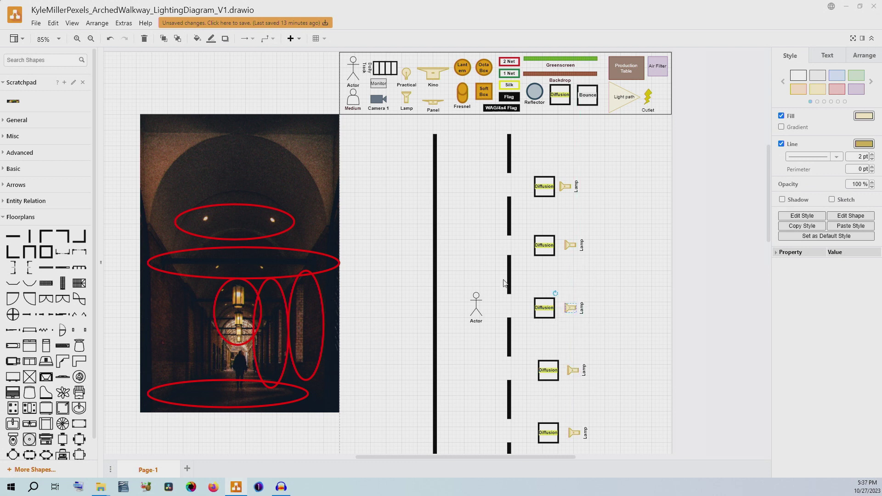
Try moving the top two Diffusion panels against the wall, then undo the move
left_click(613, 98)
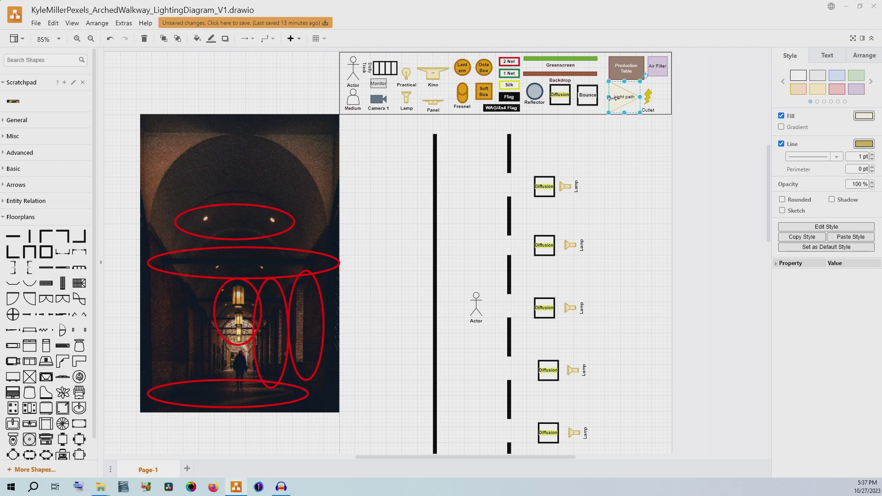
key("Escape")
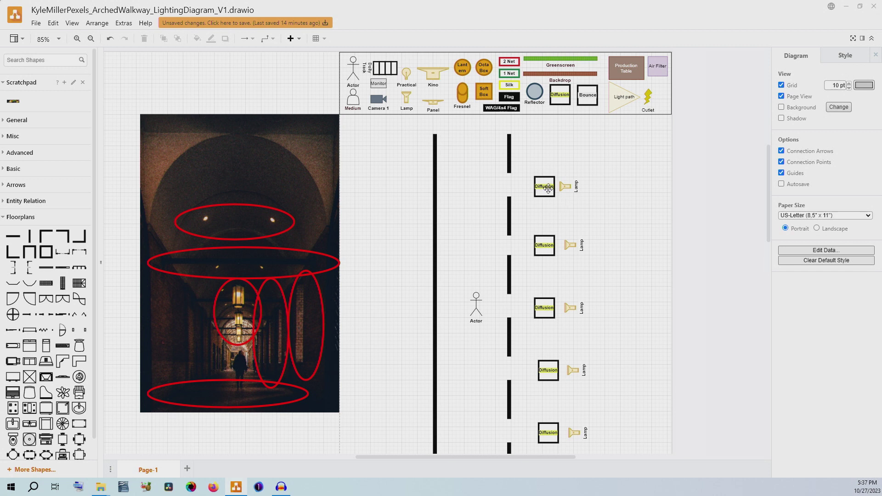
left_click_drag(547, 189, 524, 189)
left_click_drag(546, 255, 526, 255)
key("ctrl+z")
key("ctrl+z")
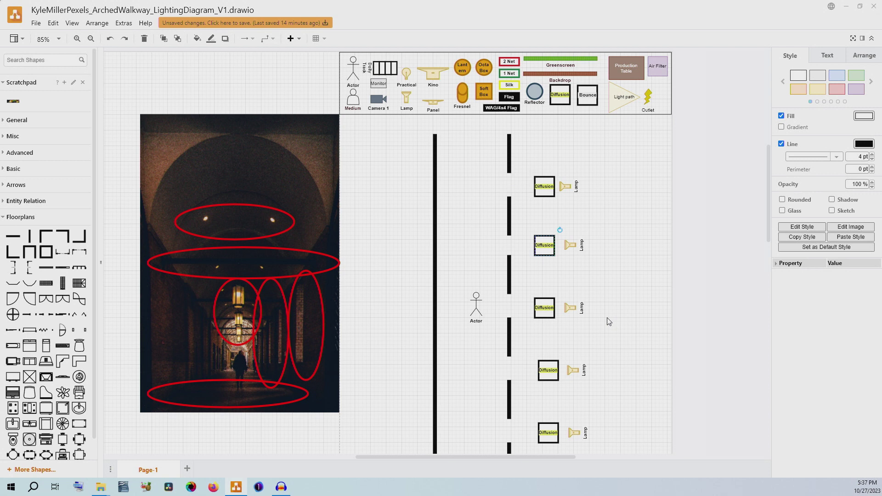
left_click(549, 193)
Drag Light path wedges from the legend beside the top and second Diffusion boxes
left_click(625, 95)
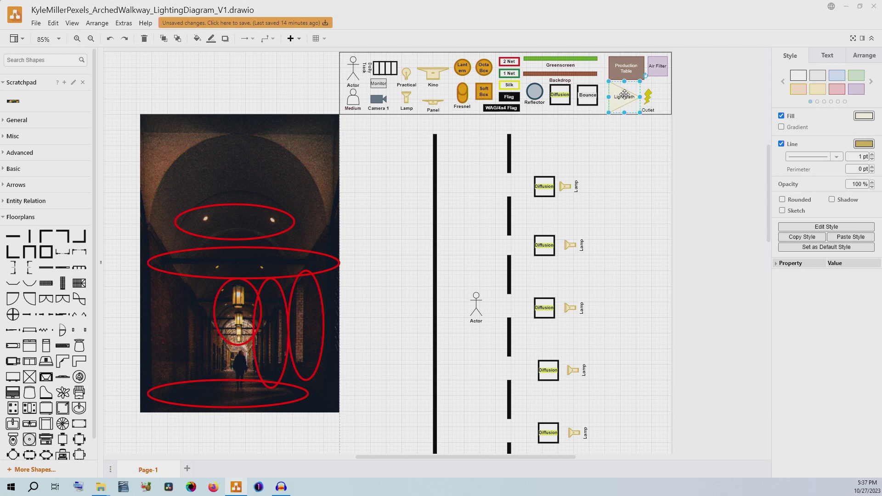
left_click_drag(625, 95, 441, 184)
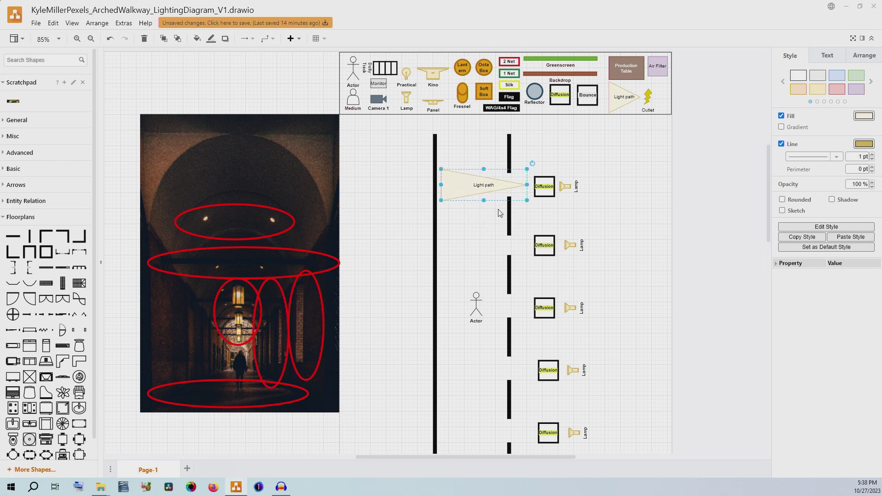
left_click_drag(483, 188, 475, 300)
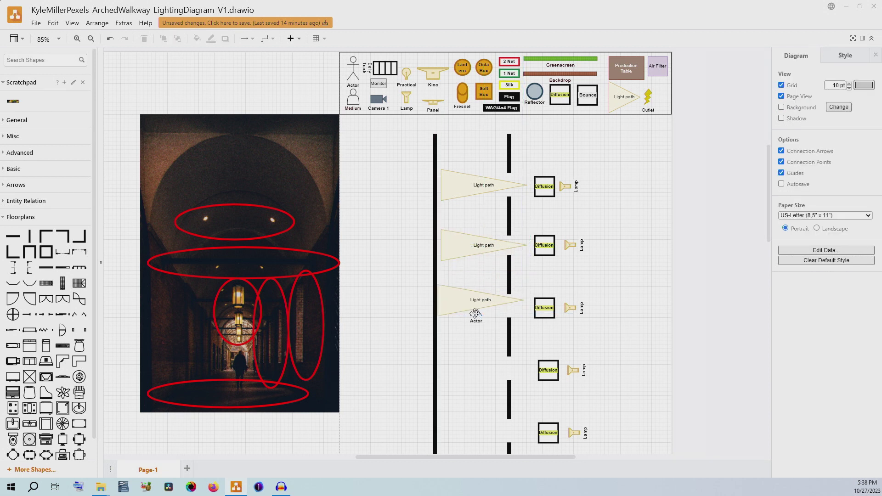
Bring the Actor to the front and position the bottom row's Light path
left_click(474, 315)
right_click(474, 315)
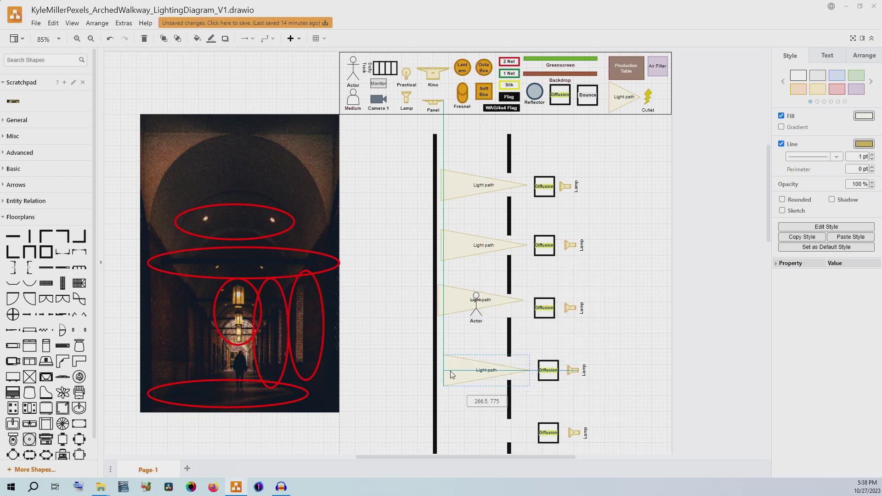
left_click_drag(573, 407, 554, 428)
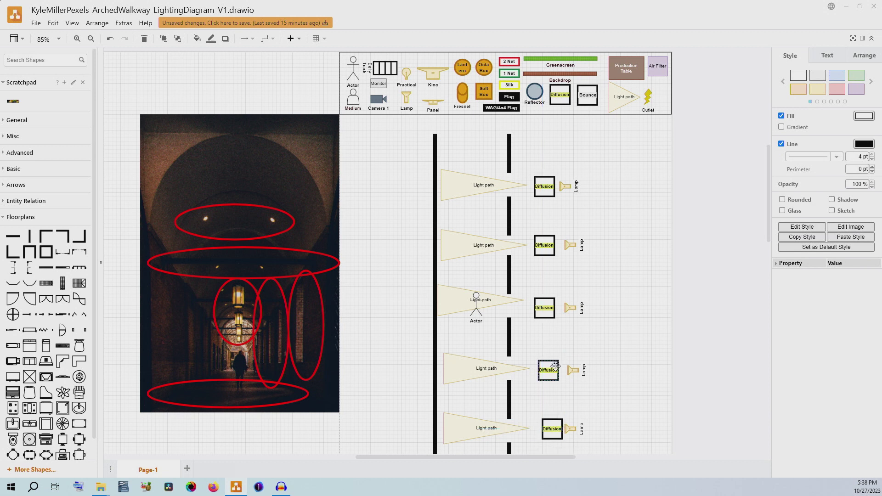
Line up all five Diffusion boxes in one straight column
left_click_drag(557, 369, 561, 366)
left_click_drag(544, 308, 552, 309)
left_click(548, 246)
left_click_drag(549, 245, 555, 246)
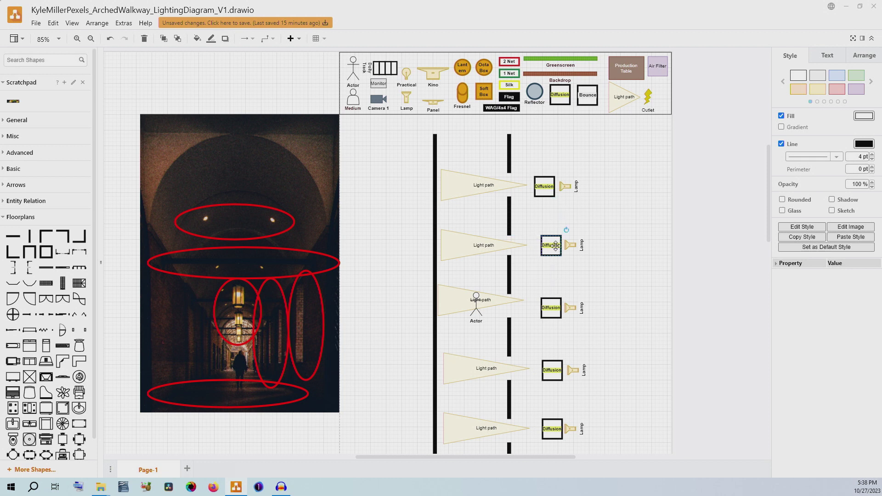
left_click_drag(547, 196, 551, 197)
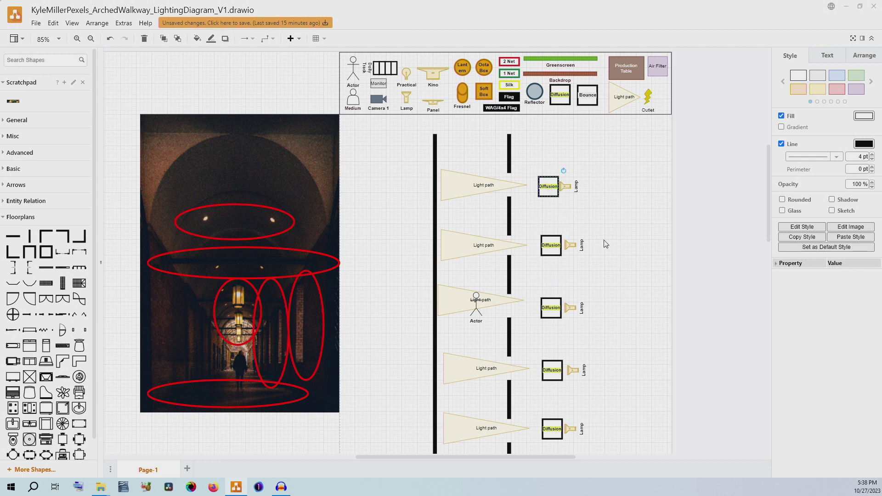
left_click(567, 195)
left_click(568, 189)
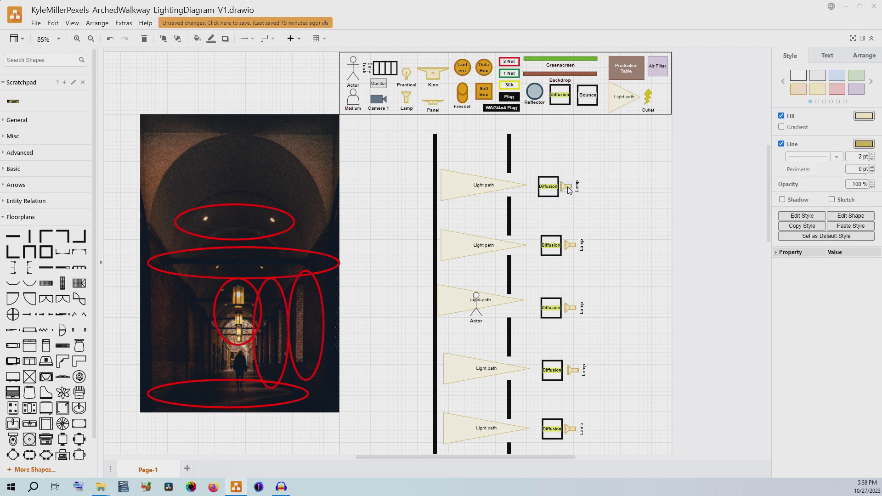
left_click(631, 197)
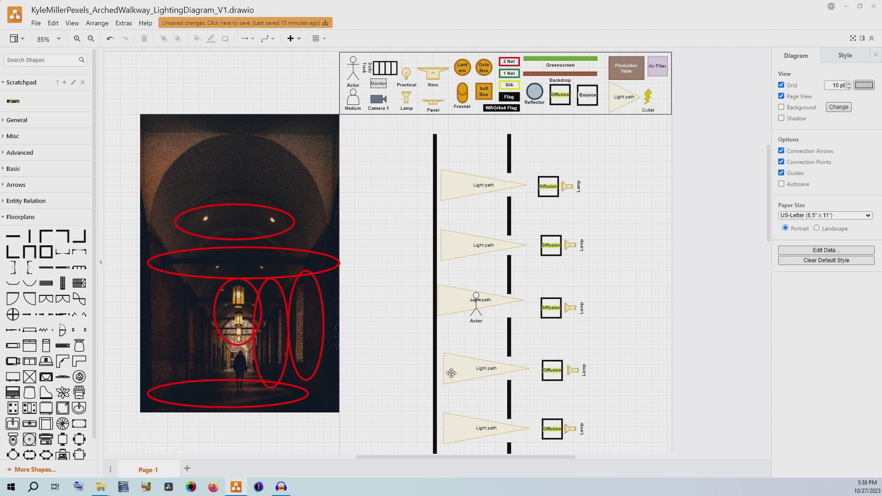
Nudge the third Light path down and select the whole hallway plan
left_click(511, 303)
key("Down")
key("Down")
key("Down")
key("Down")
key("Down")
key("Down")
key("Down")
key("Down")
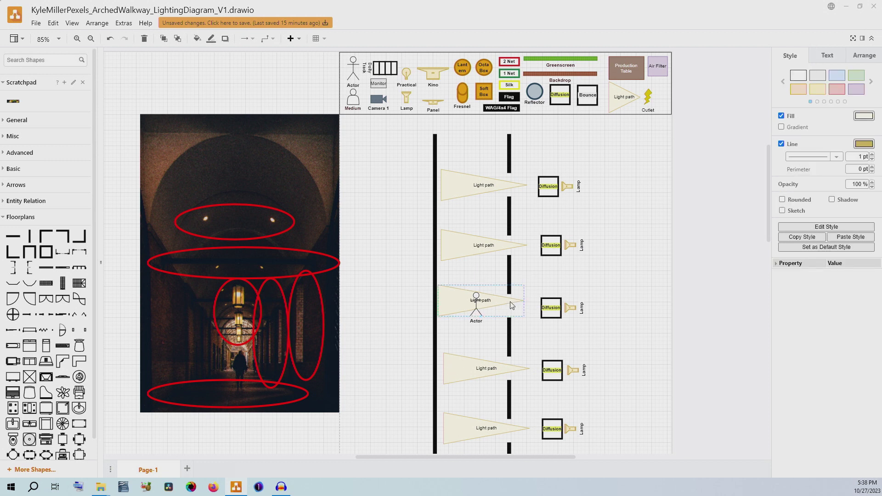
left_click(607, 288)
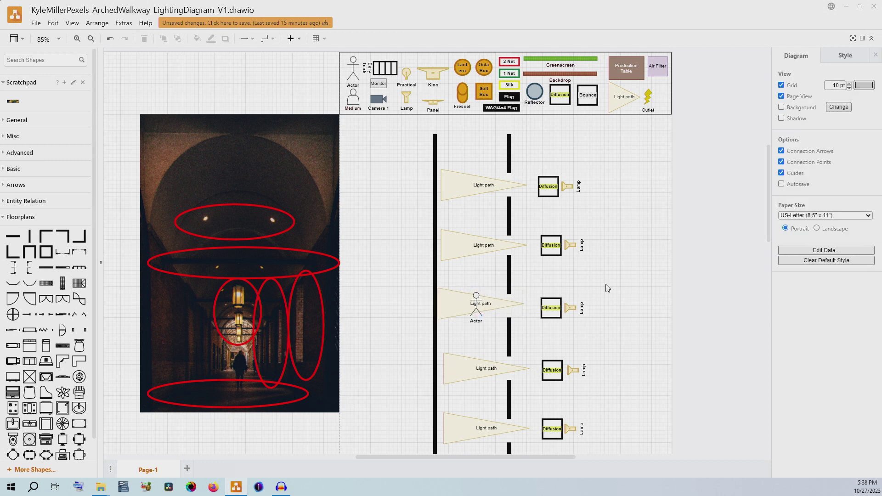
left_click_drag(389, 130, 638, 417)
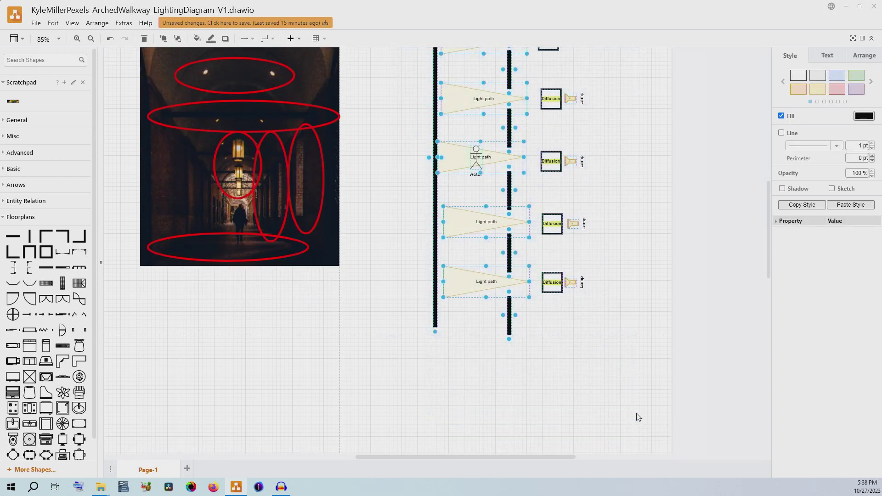
Set the duplicated hallway plan to the right and shift the original plan left toward the photo
scroll(630, 264, "up", 3)
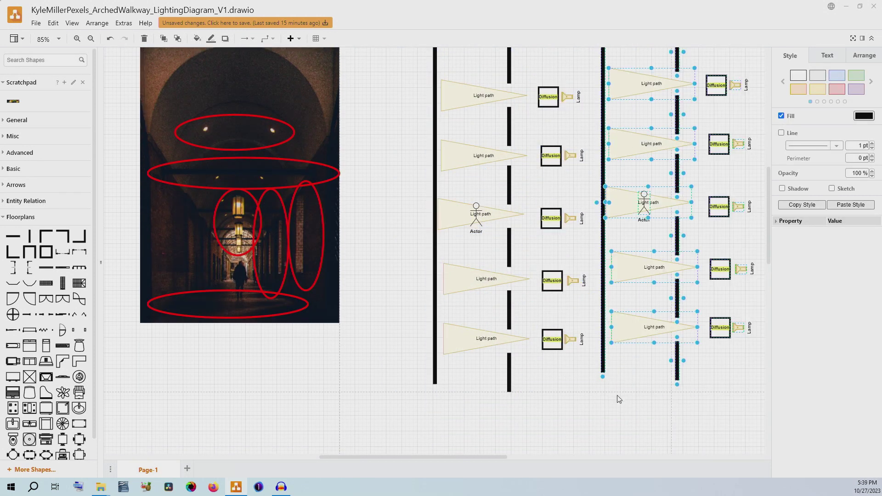
scroll(618, 399, "up", 3)
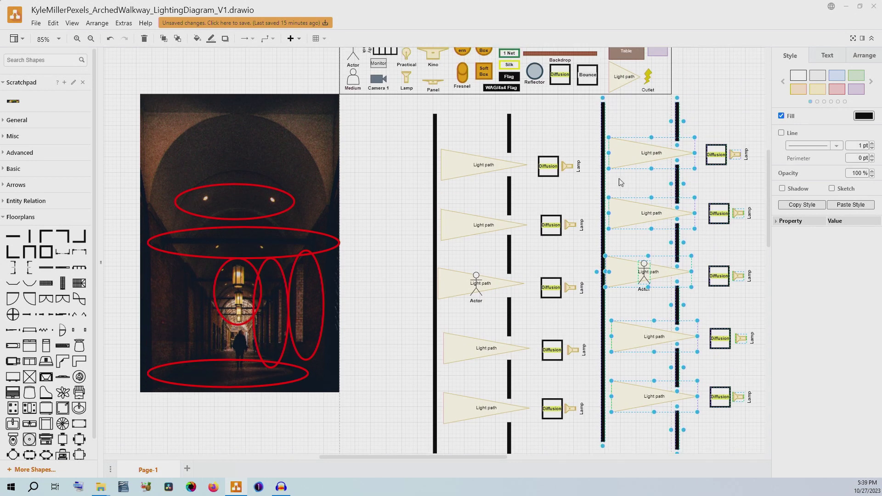
left_click_drag(618, 159, 626, 166)
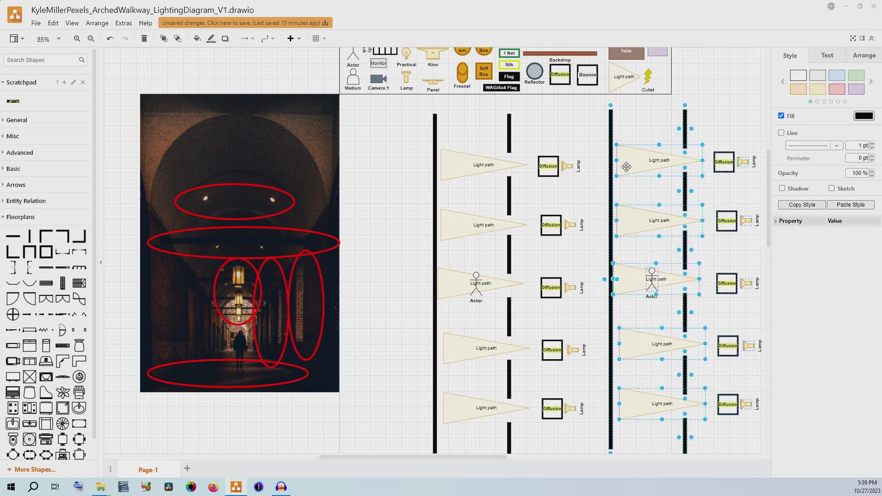
left_click(582, 140)
left_click_drag(409, 109, 593, 402)
left_click_drag(548, 241, 521, 237)
left_click(587, 355)
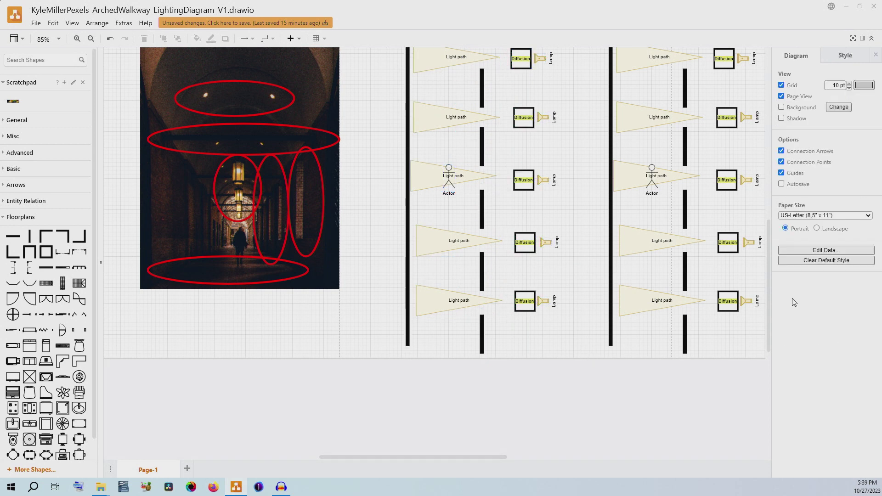
left_click_drag(766, 291, 769, 264)
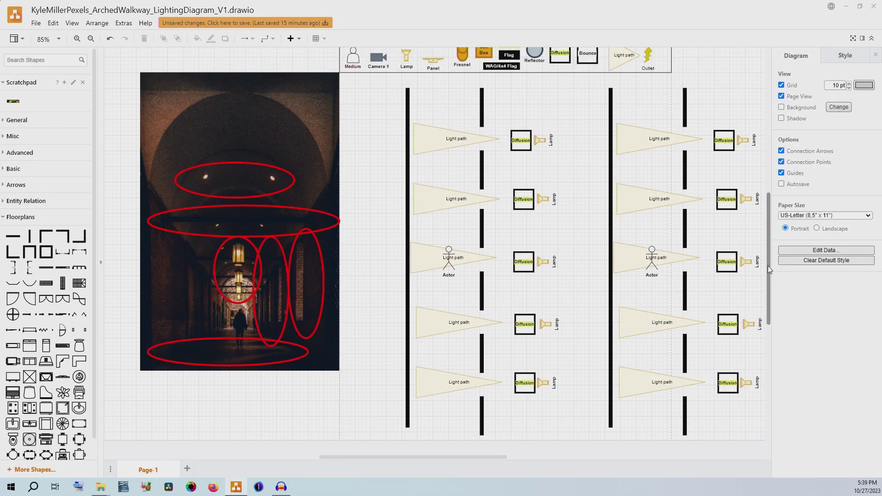
Delete all five Diffusion boxes from the left hallway plan
left_click(522, 140)
key("Delete")
left_click(522, 197)
key("Delete")
left_click(523, 261)
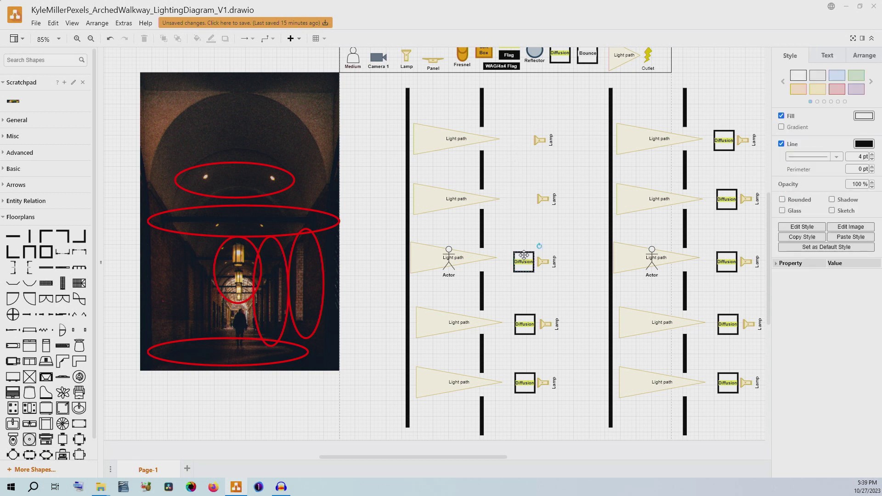
key("Delete")
left_click(525, 324)
key("Delete")
left_click(524, 382)
key("Delete")
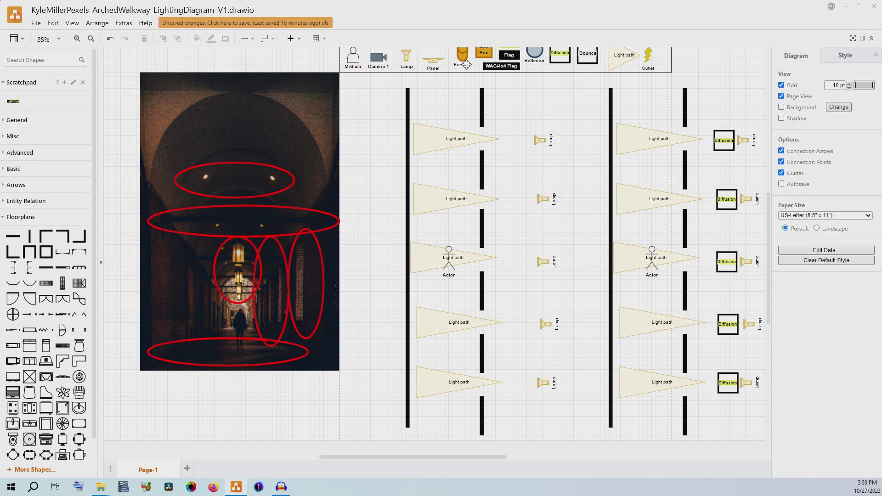
Place Fresnel lights from the legend beside each of the five Lamps
left_click(468, 48)
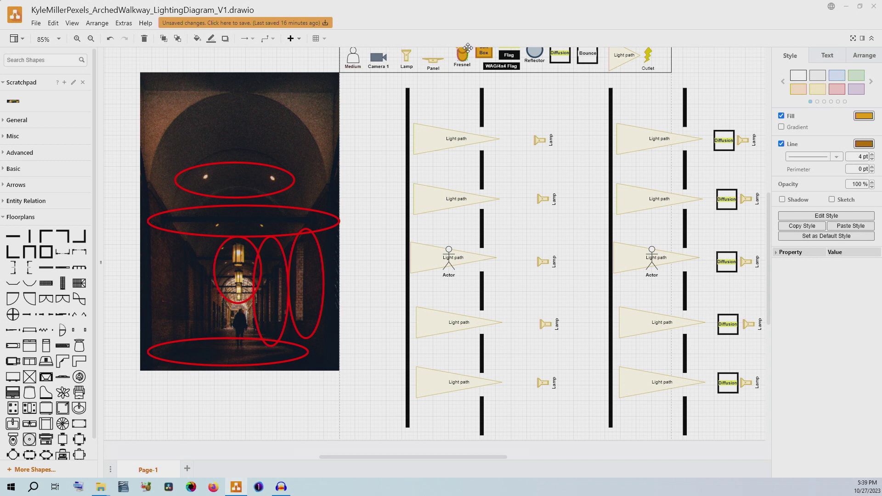
left_click_drag(468, 48, 521, 264)
left_click_drag(521, 264, 521, 387)
key("Escape")
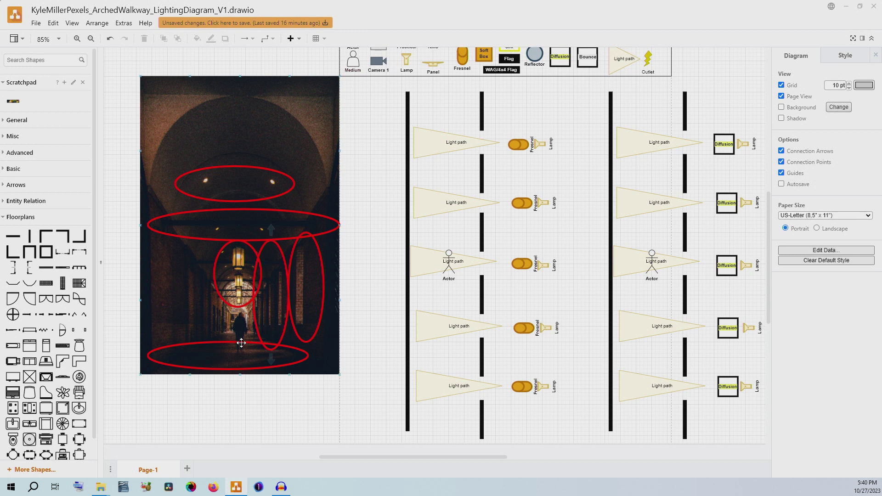
Add a second Fresnel and Lamp to the top row and delete the bottom-left Fresnel-Lamp pair
left_click(254, 363)
left_click(304, 283)
left_click(373, 375)
left_click_drag(436, 455, 486, 456)
left_click_drag(202, 91, 611, 440)
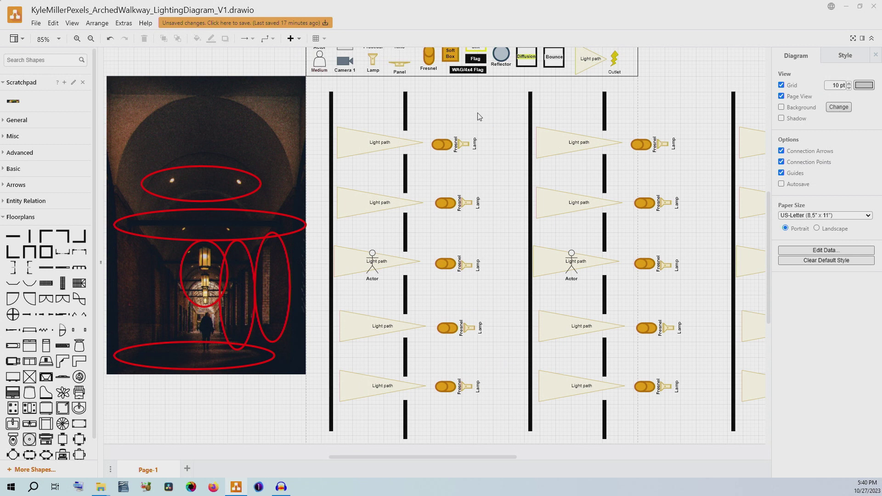
key("ctrl+v")
left_click_drag(428, 119, 502, 164)
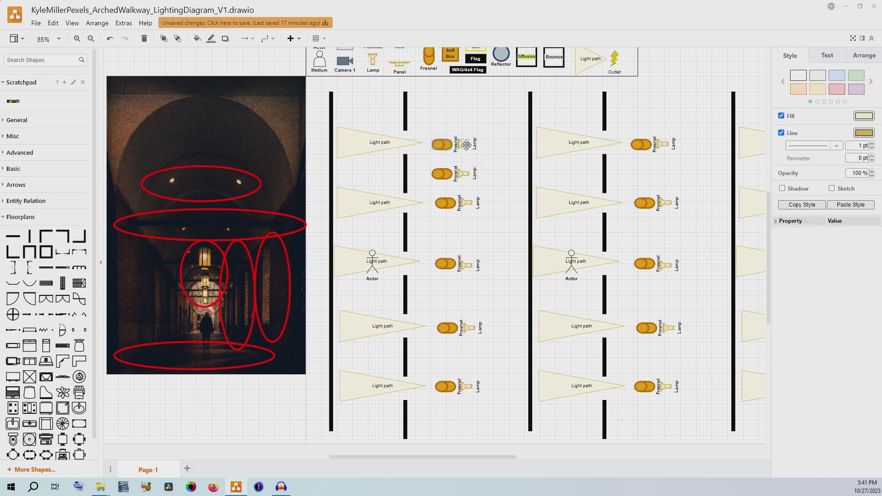
left_click_drag(451, 144, 450, 134)
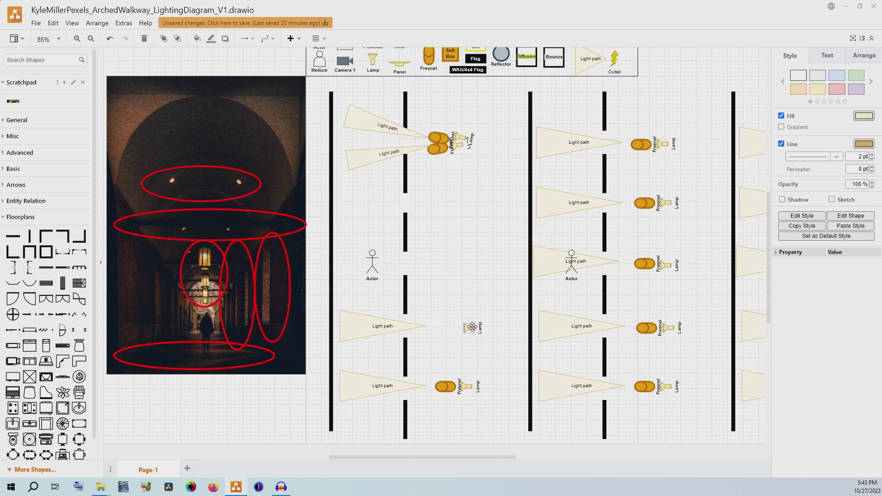
left_click(441, 427)
left_click(443, 386)
key("Delete")
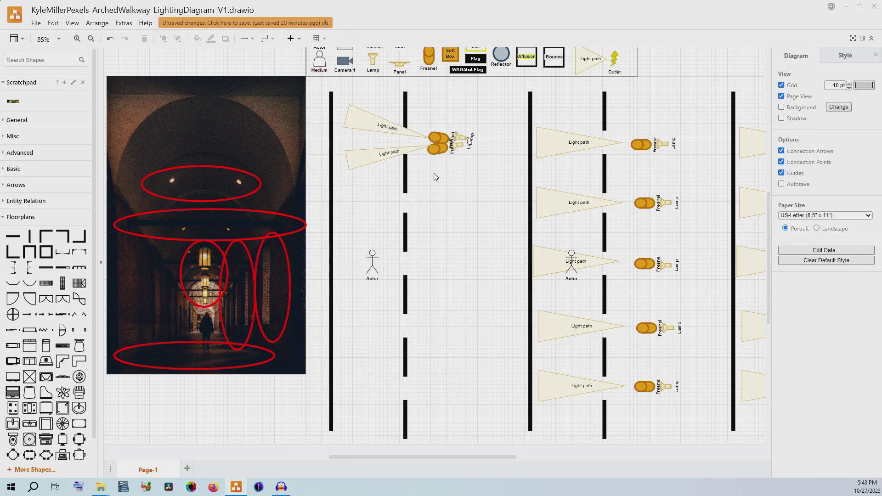
Duplicate the doubled-Fresnel light-path group repeatedly, placing the copies below the Actor
left_click_drag(435, 178, 341, 100)
scroll(471, 128, "up", 3)
scroll(472, 129, "right", 1)
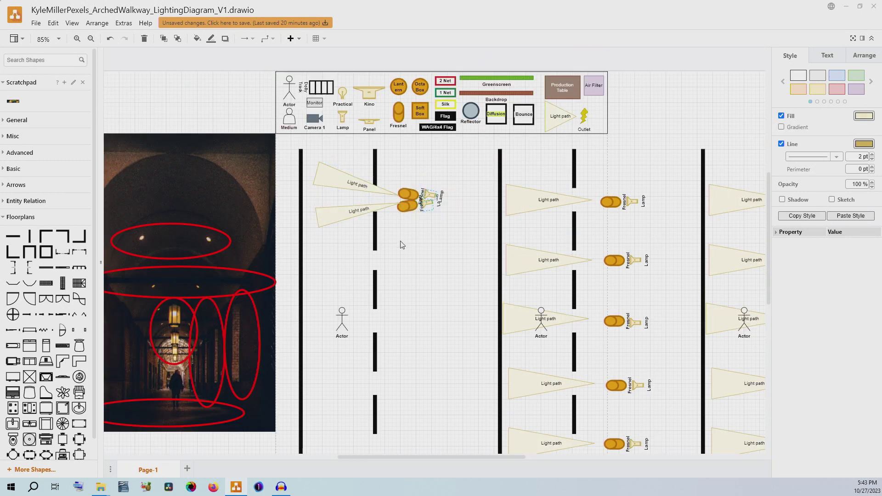
key("ctrl+d")
left_click_drag(347, 183, 333, 301)
key("ctrl+d")
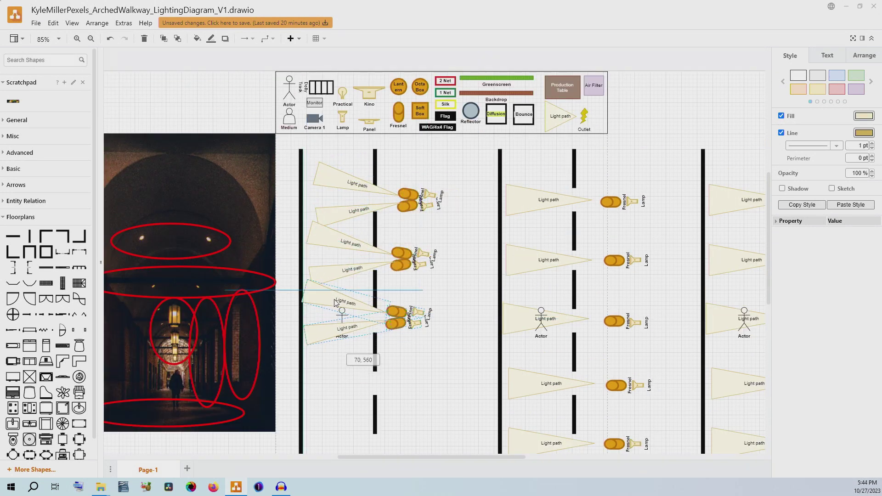
right_click(304, 275)
left_click(418, 288)
scroll(419, 288, "down", 5)
key("ctrl+v")
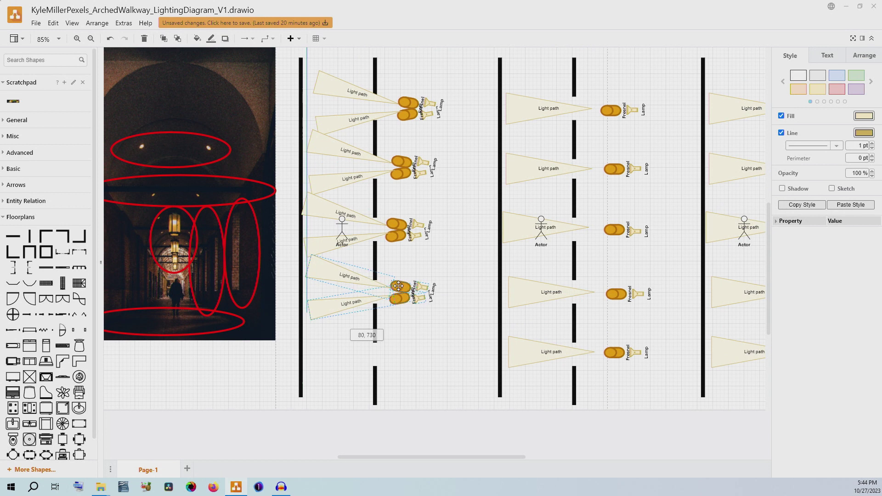
left_click_drag(354, 220, 354, 349)
key("ctrl+d")
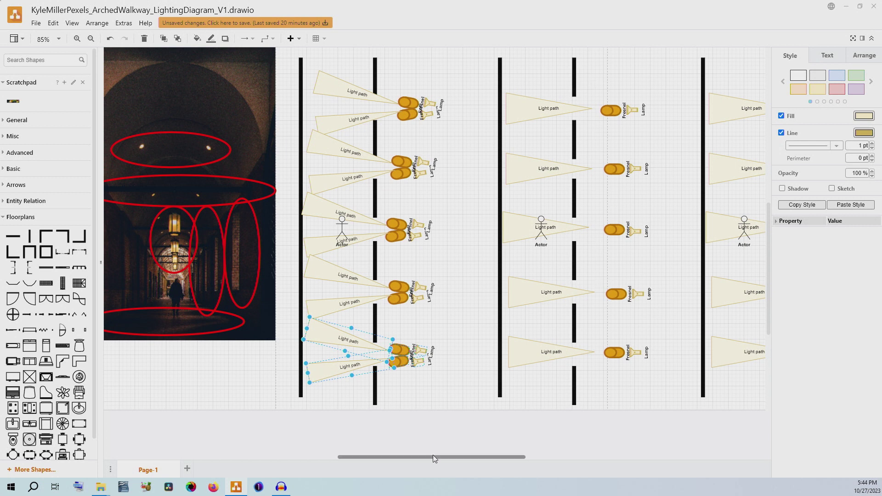
left_click_drag(433, 454, 387, 456)
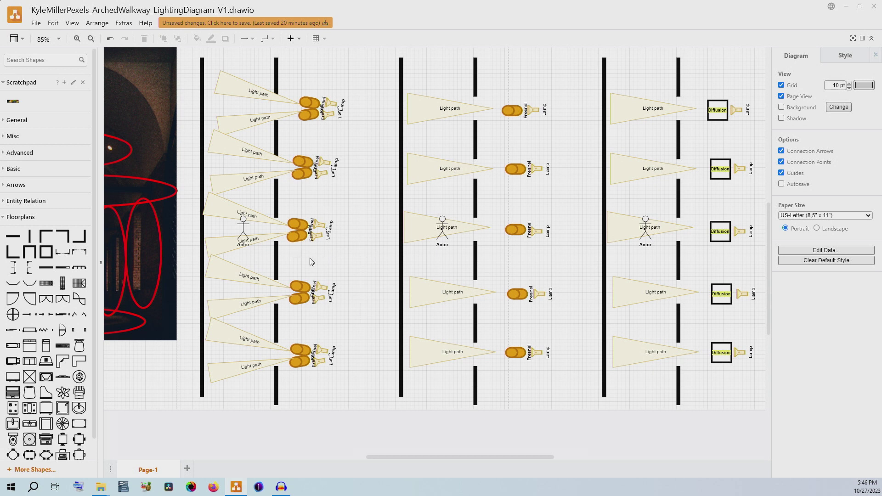
Scroll the canvas left and up to reveal the lighting-symbol legend at the top of the page
scroll(452, 327, "left", 4)
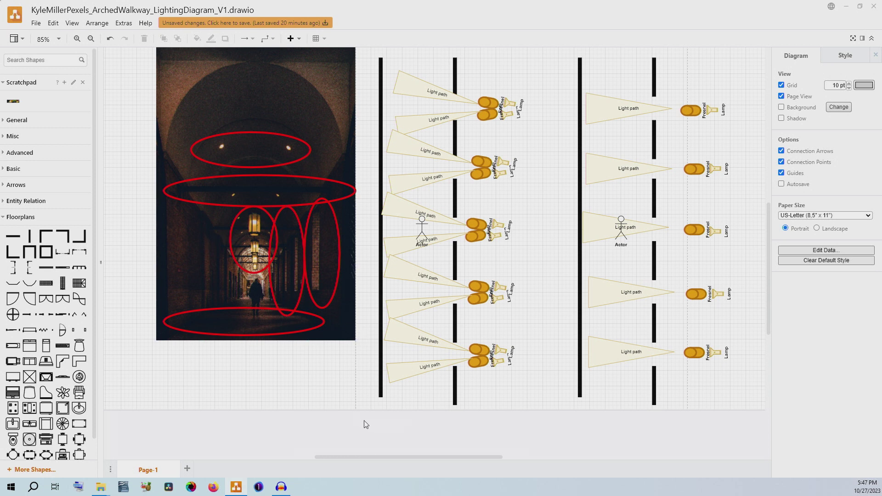
mouse_move(365, 455)
left_mouse_down()
mouse_move(419, 456)
mouse_move(382, 456)
left_mouse_up()
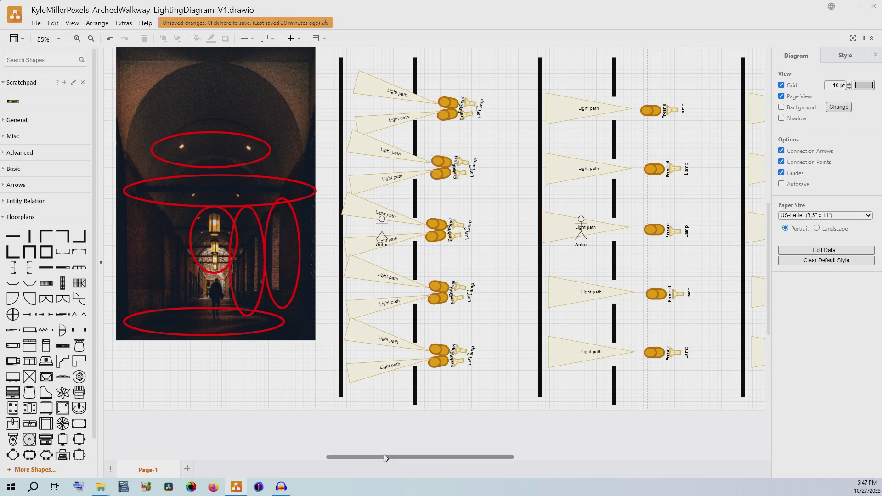
left_click_drag(384, 454, 426, 453)
scroll(767, 243, "up", 2)
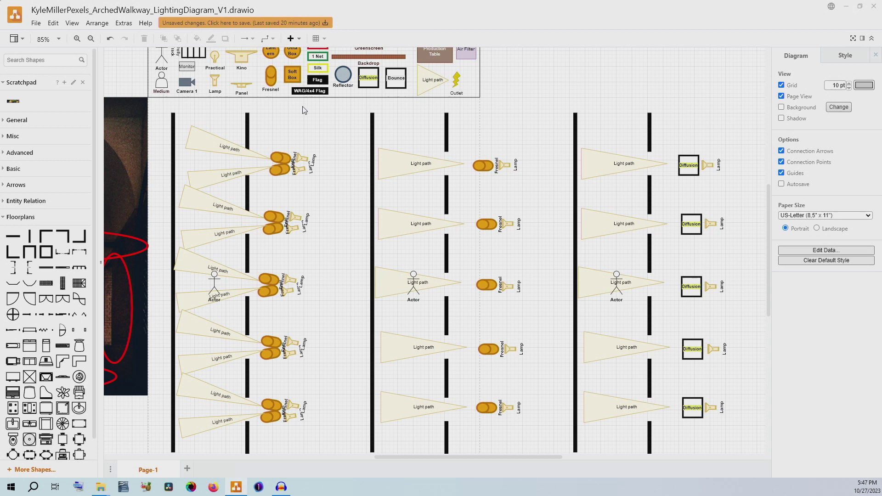
Copy the legend's Lantern down the hallway plans, with a pasted set of five in the right column
left_click(272, 51)
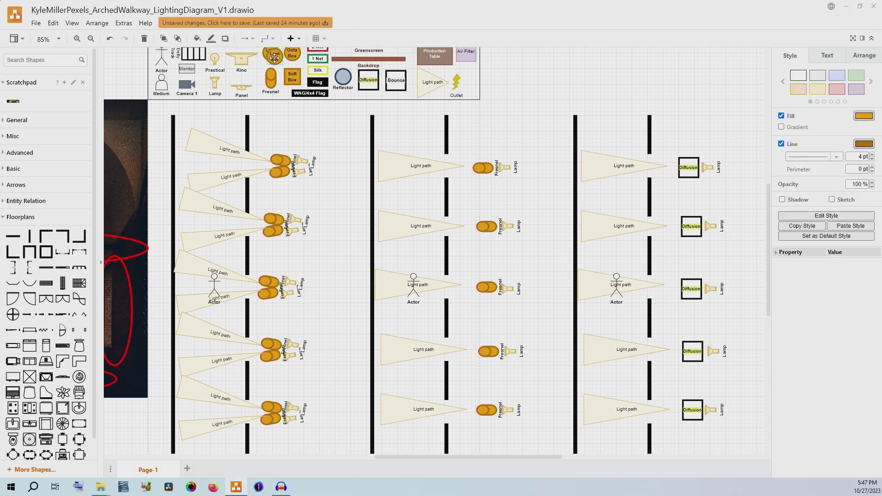
left_click_drag(271, 52, 214, 409)
left_click_drag(214, 197, 413, 196)
left_click_drag(214, 409, 218, 441)
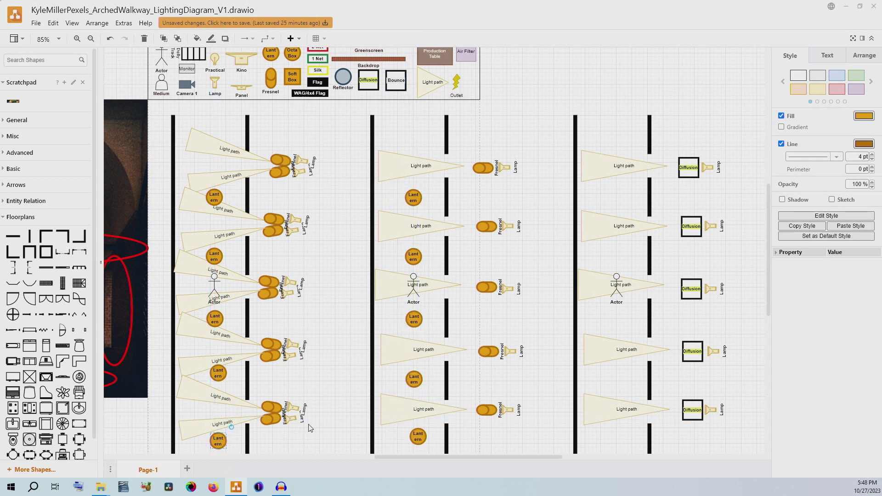
key("ctrl+v")
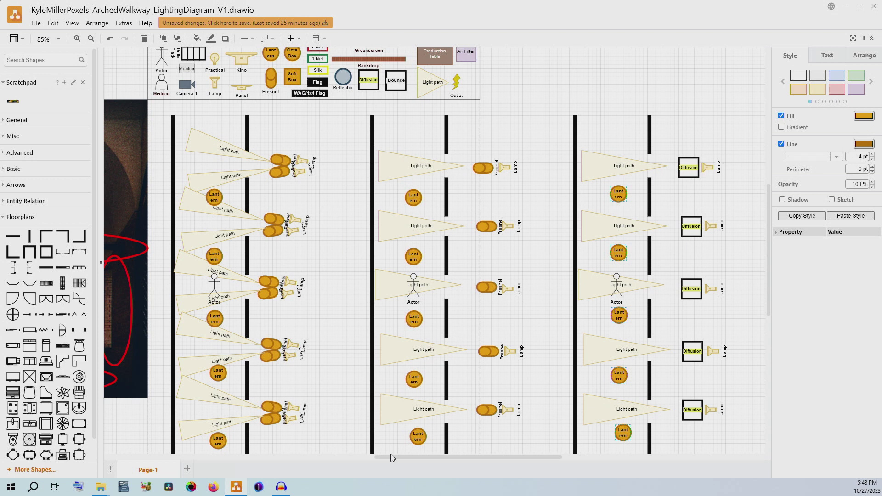
left_click_drag(398, 455, 347, 455)
key("Escape")
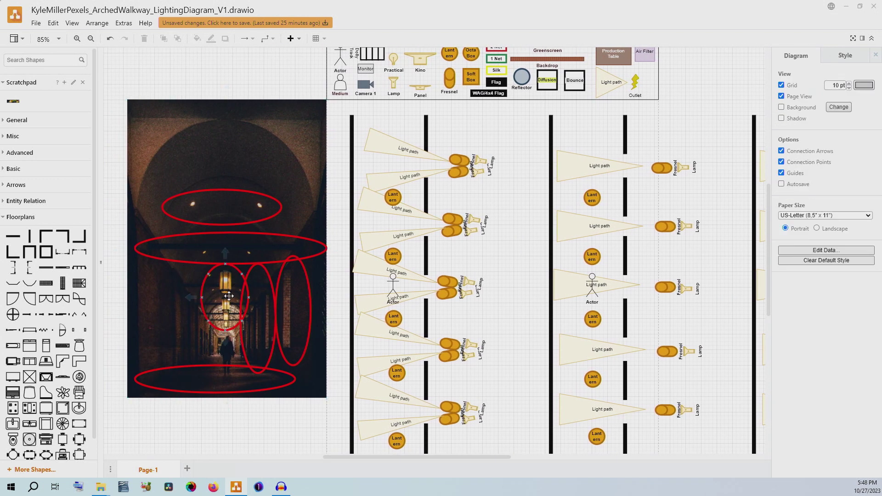
mouse_move(496, 458)
left_mouse_down()
mouse_move(529, 456)
mouse_move(494, 457)
left_mouse_up()
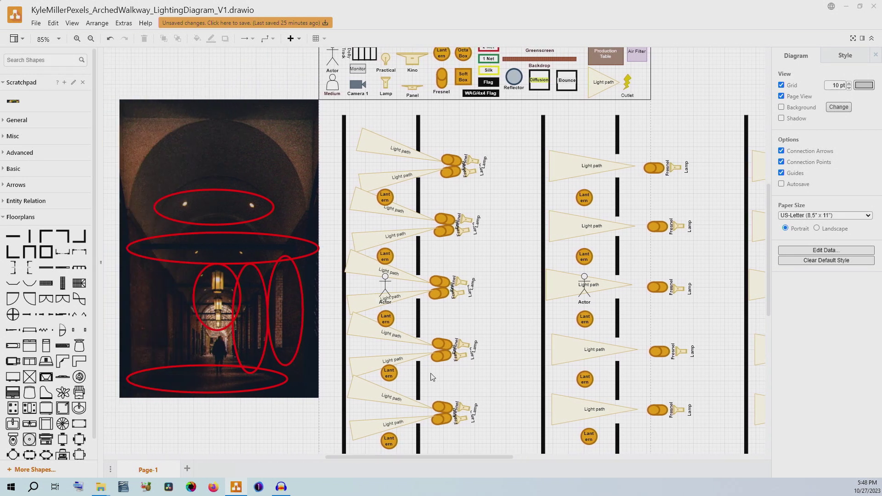
left_click_drag(465, 456, 509, 454)
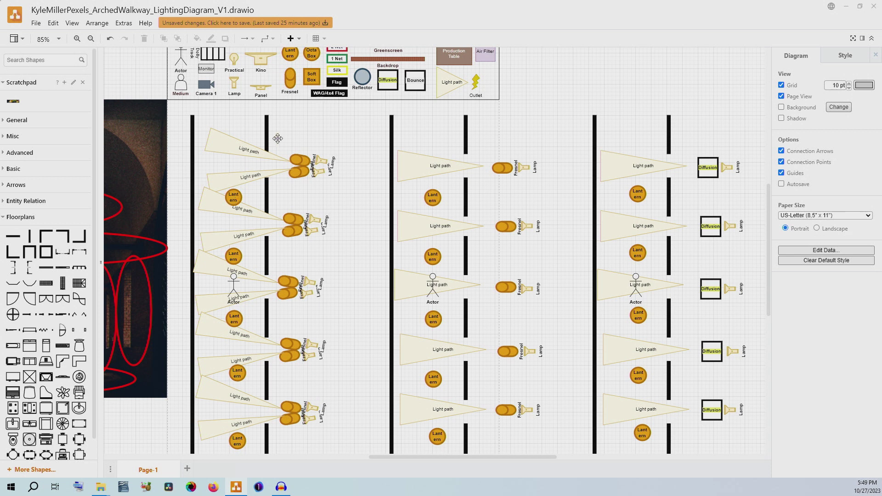
left_click_drag(497, 459, 420, 462)
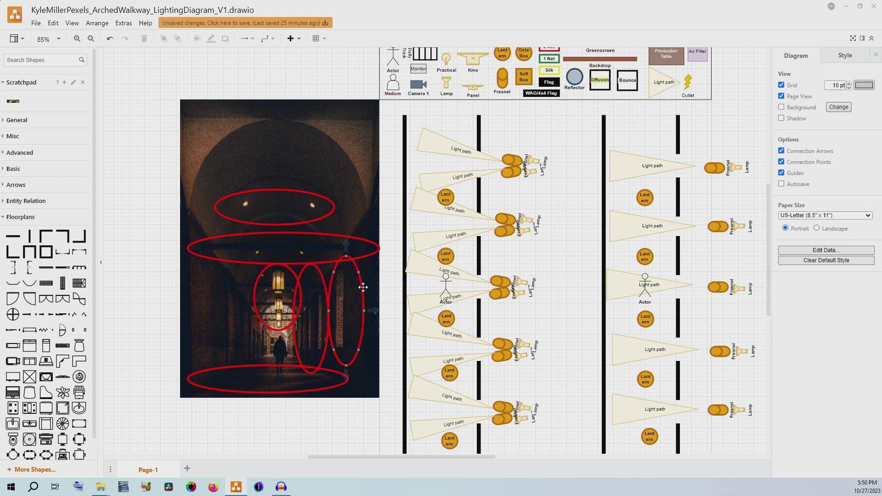
left_click(324, 224)
left_click(382, 452)
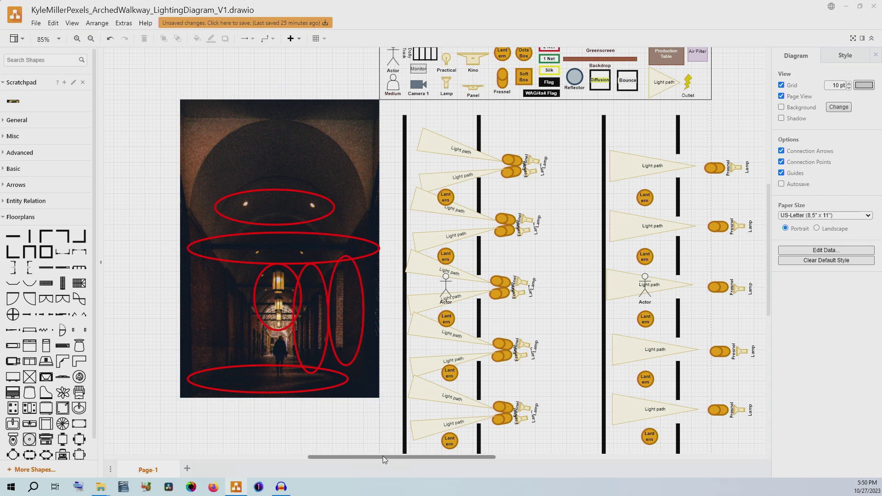
left_click_drag(382, 456, 403, 456)
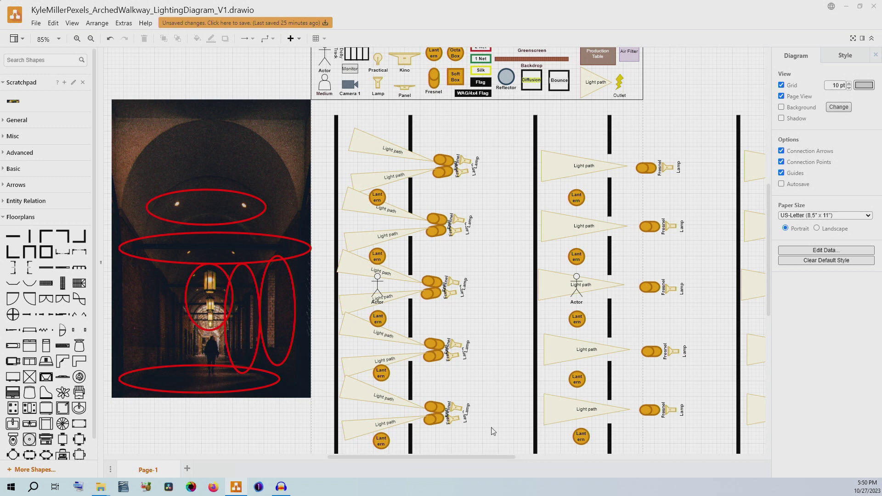
scroll(468, 458, "right", 1)
Scroll and zoom the canvas from 85% to 70% to show the photo and three plans
left_click_drag(472, 461, 496, 465)
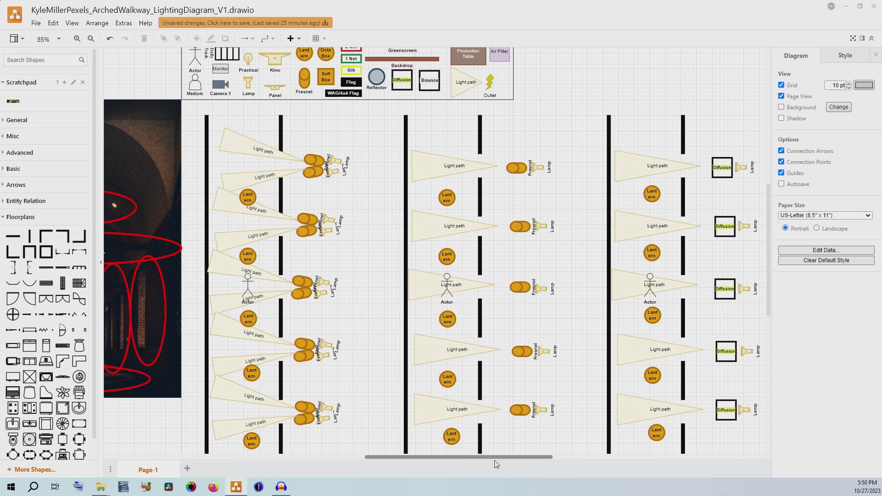
scroll(393, 462, "down", 1)
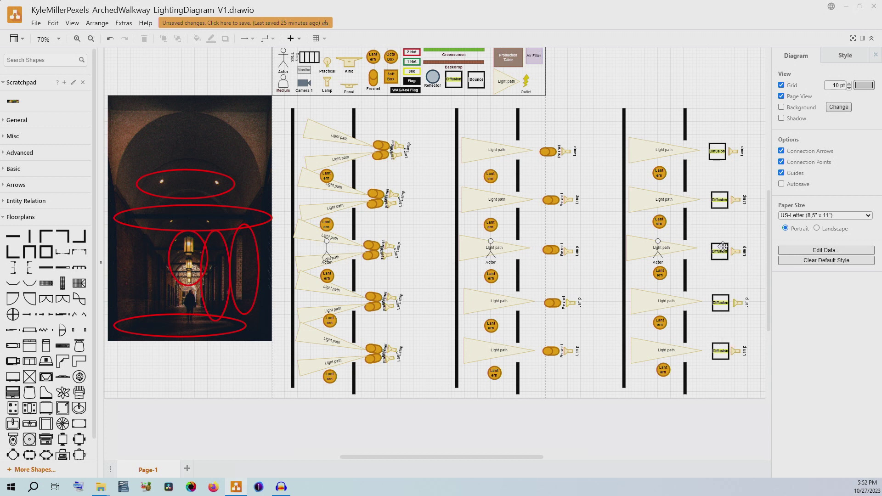
Nudge the middle Diffusion box slightly within its hallway plan
left_click_drag(722, 246, 723, 248)
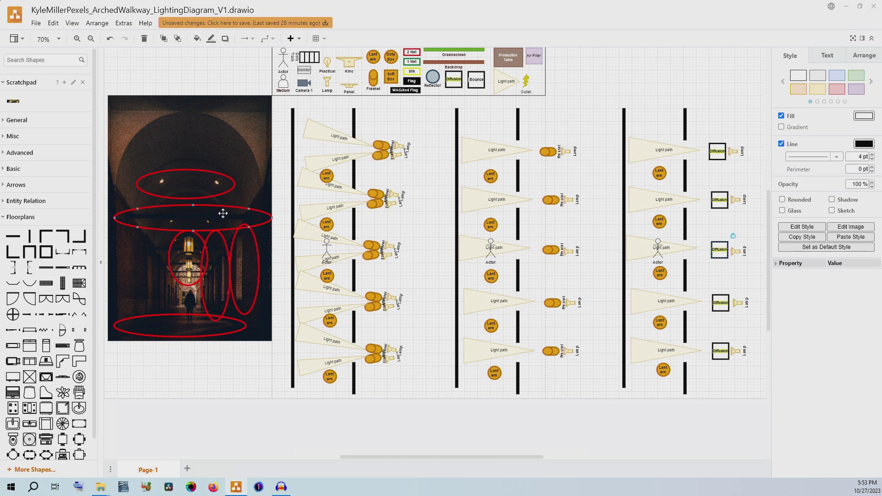
mouse_move(255, 326)
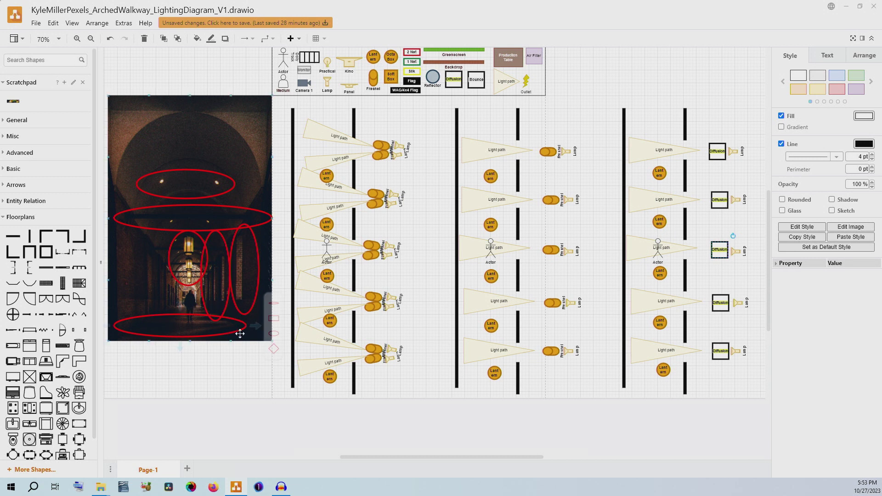
left_click(263, 325)
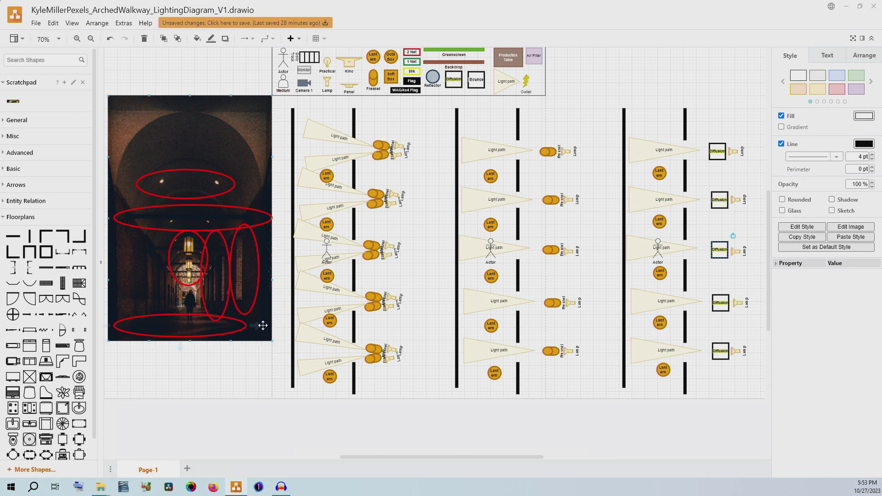
left_click(248, 279)
left_click(526, 454)
Duplicate the third hallway plan and place the copy to its right
left_click_drag(528, 456, 577, 456)
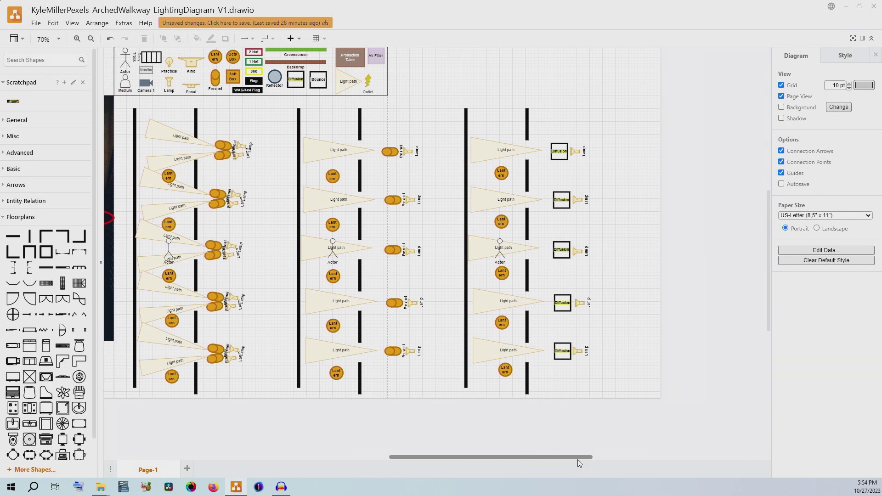
left_click_drag(445, 95, 626, 398)
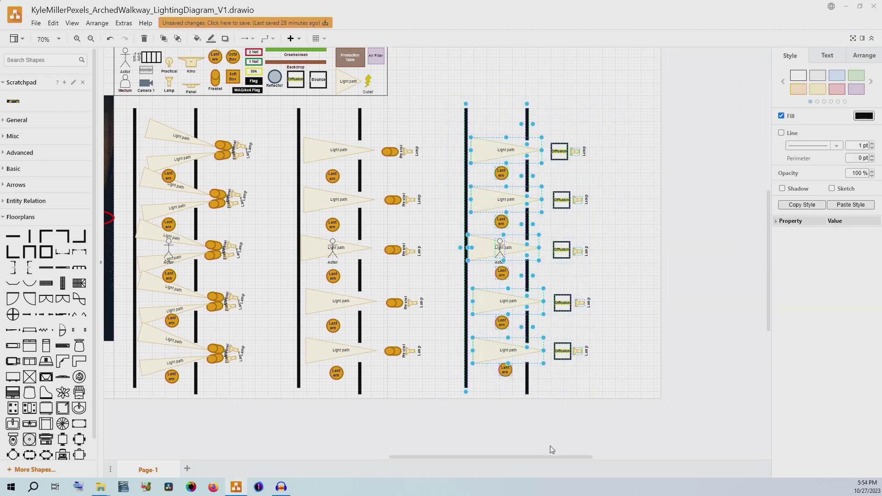
left_click_drag(552, 456, 586, 457)
left_click(514, 111)
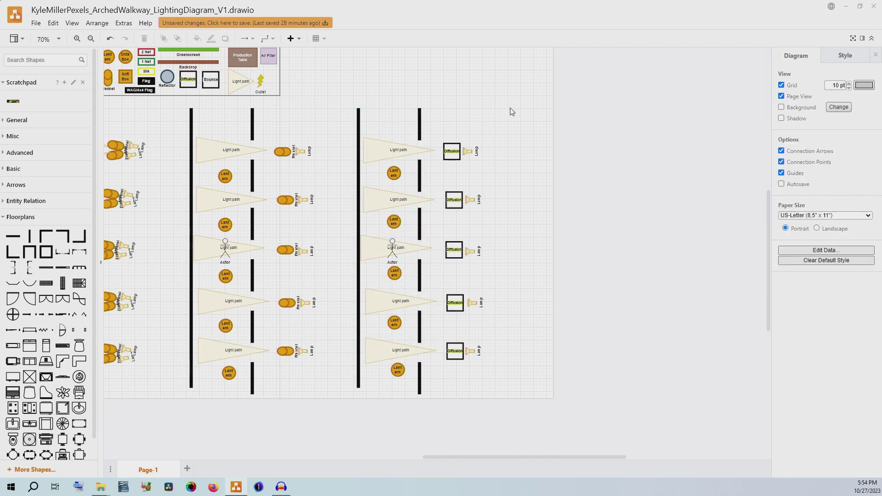
key("ctrl+v")
left_click_drag(455, 151, 590, 151)
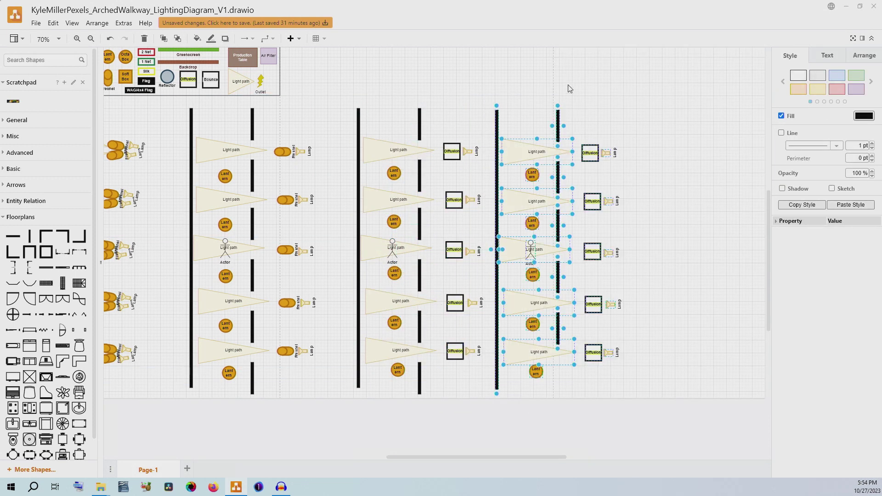
left_click(570, 87)
Delete the five lamps and five Diffusion boxes from the new fourth plan
left_click_drag(590, 85, 620, 381)
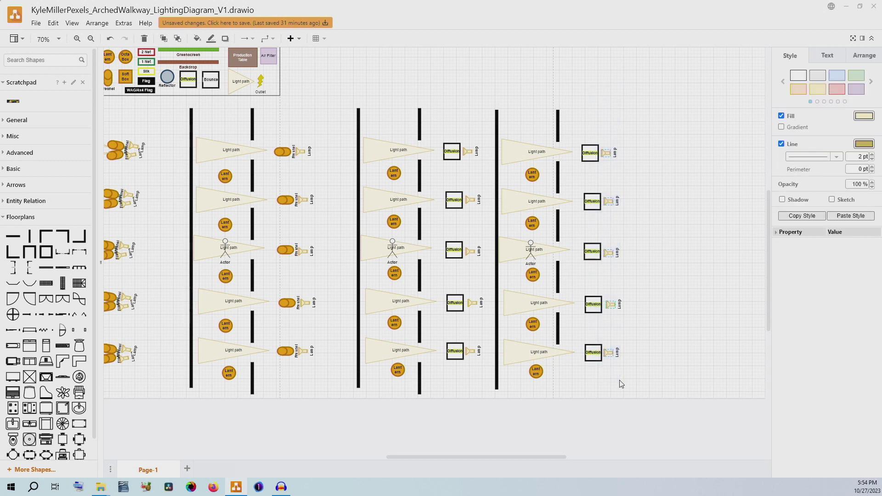
key("Delete")
left_click_drag(599, 162, 592, 367)
key("Delete")
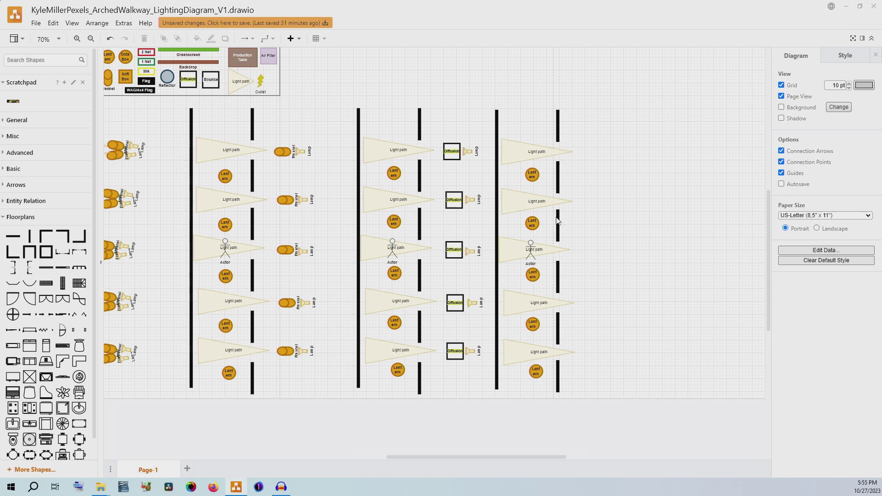
left_click_drag(547, 456, 508, 464)
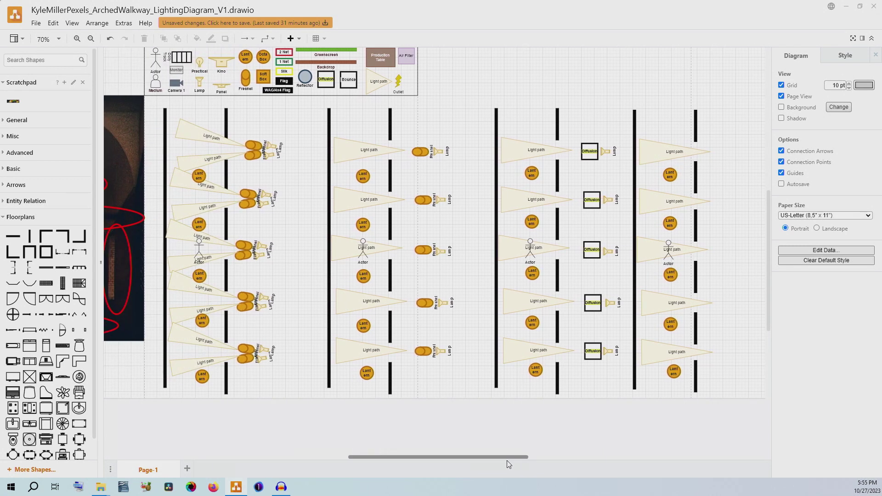